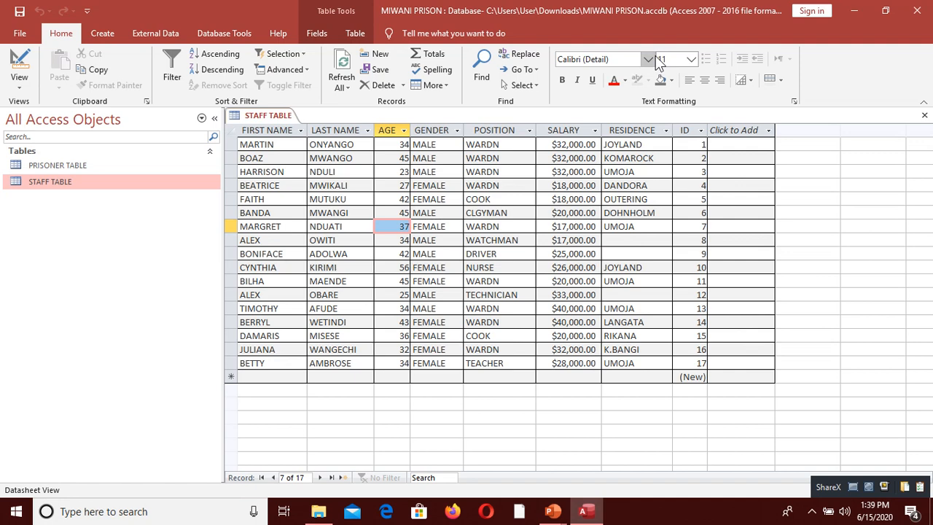
Change the staff table's datasheet font to Arial Narrow
{"action": "left_click", "coordinate": [594, 172]}
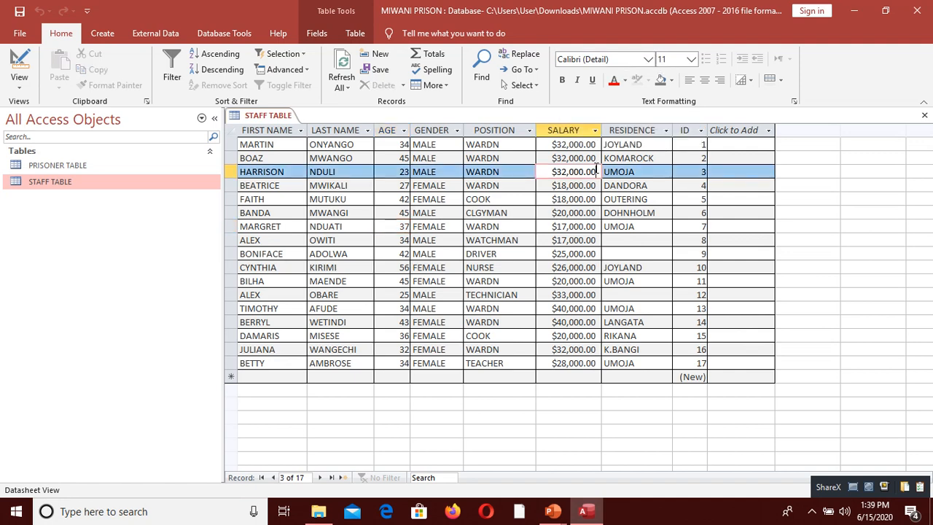
{"action": "left_click", "coordinate": [605, 211]}
{"action": "left_click", "coordinate": [551, 199]}
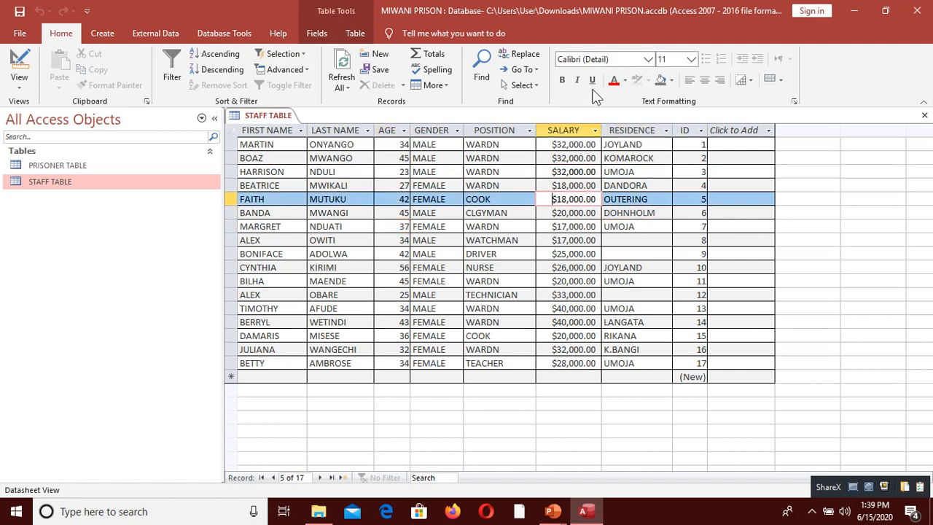
{"action": "left_click", "coordinate": [639, 59]}
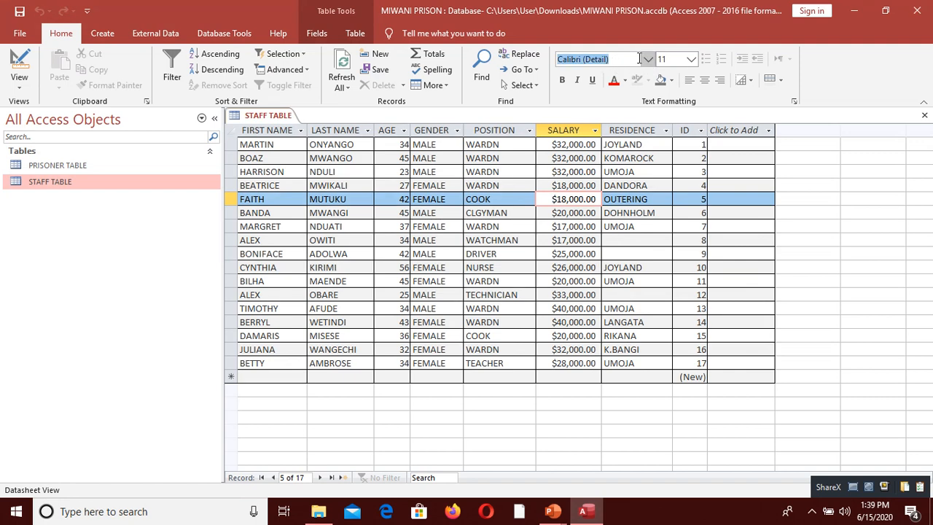
{"action": "left_click", "coordinate": [647, 58]}
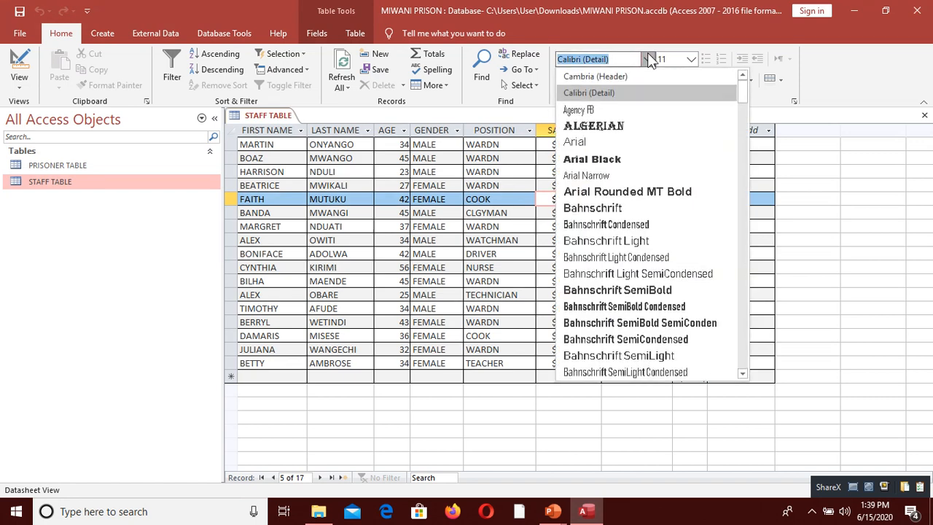
{"action": "left_click", "coordinate": [616, 173]}
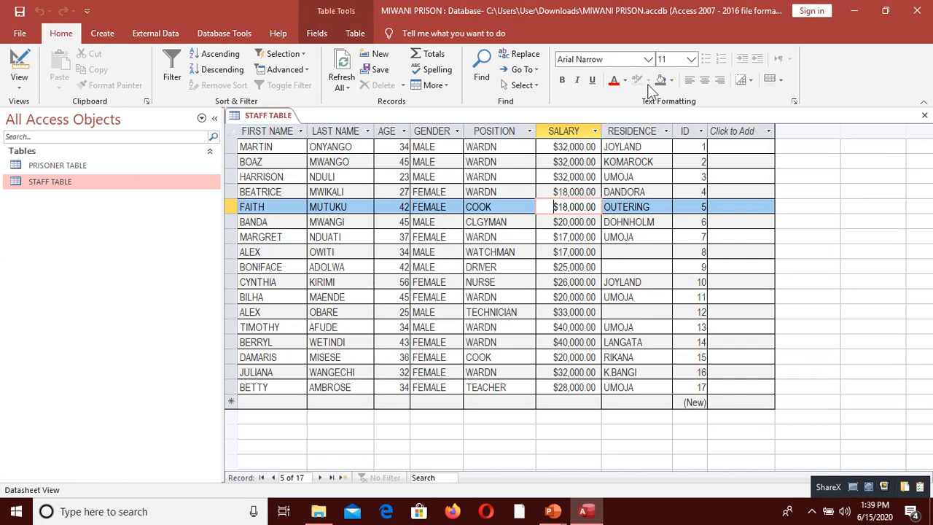
Set the staff table's font to Bahnschrift Light at size 16
{"action": "left_click", "coordinate": [647, 59]}
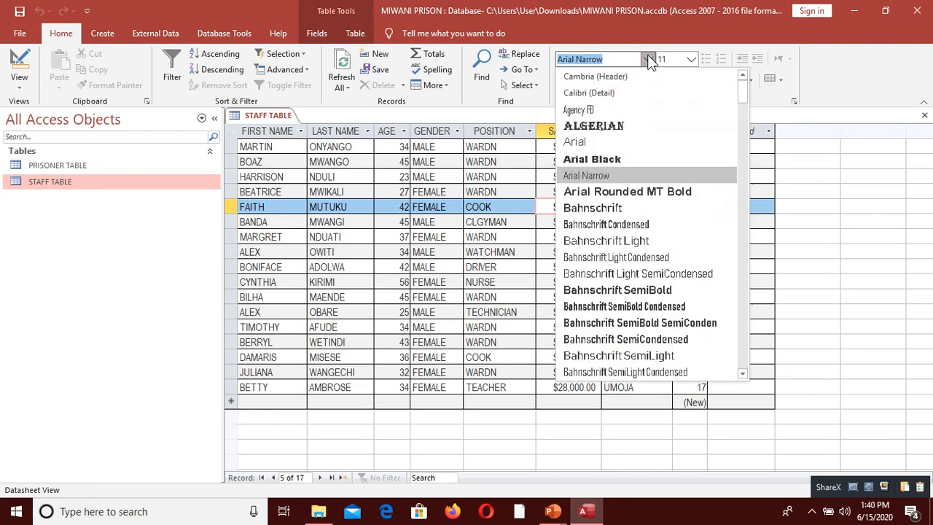
{"action": "left_click", "coordinate": [617, 242]}
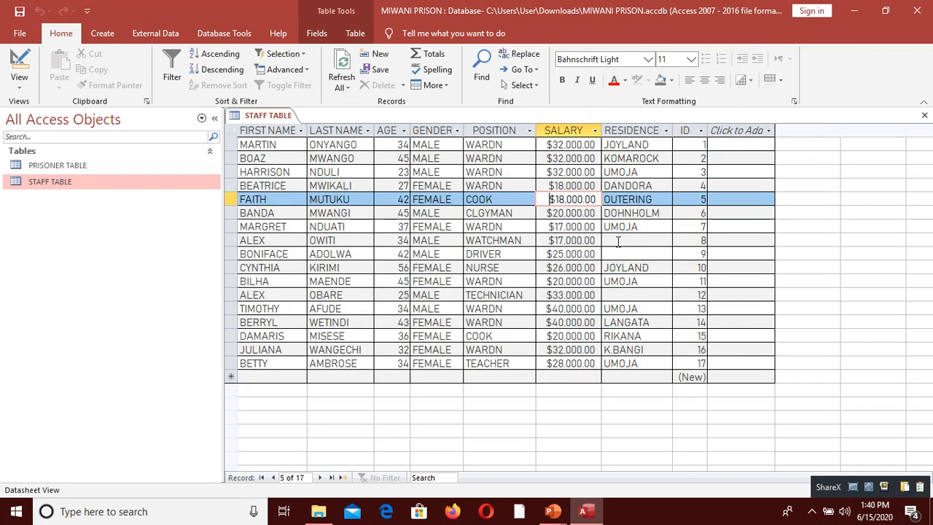
{"action": "left_click", "coordinate": [690, 62]}
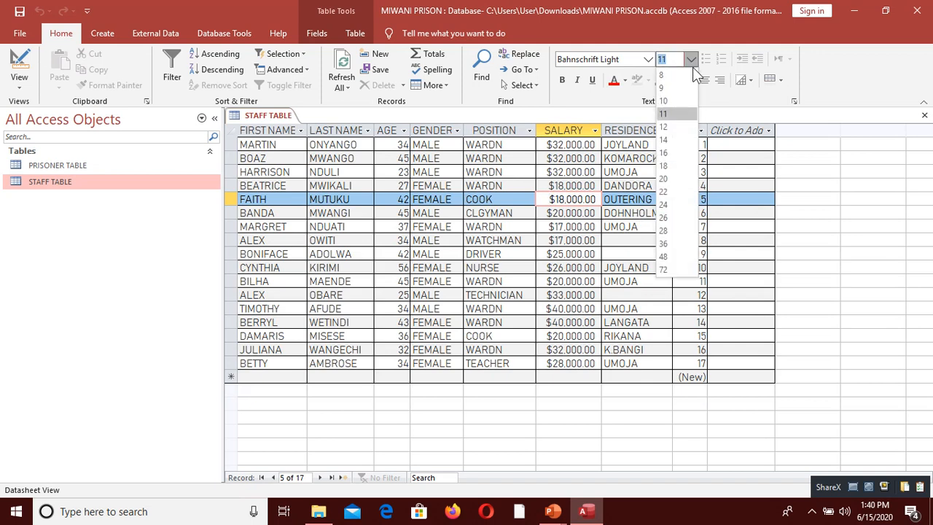
{"action": "left_click", "coordinate": [664, 153]}
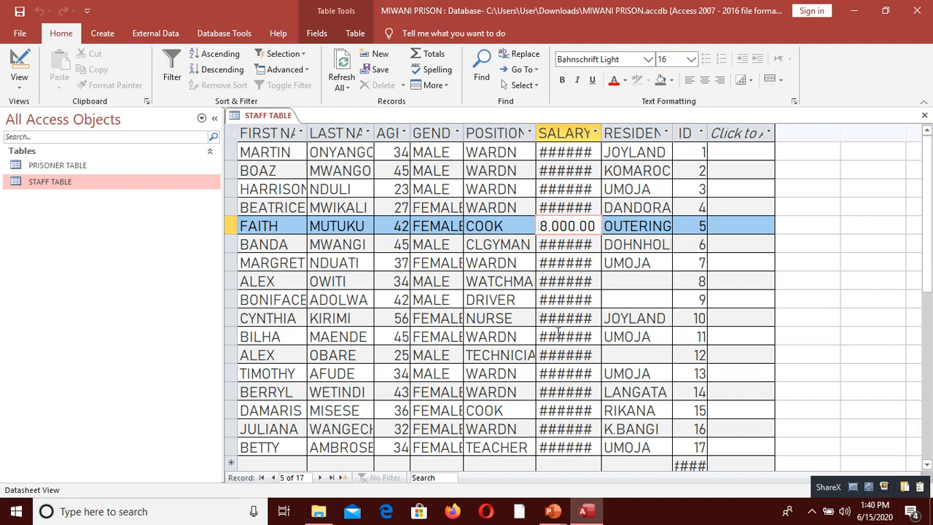
Apply the best-fit column width to the SALARY and ID fields
{"action": "right_click", "coordinate": [584, 136]}
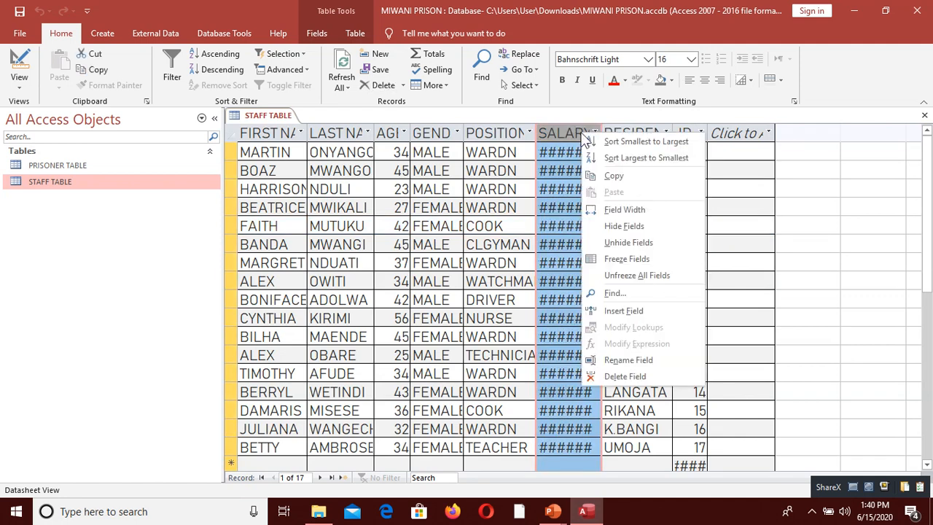
{"action": "left_click", "coordinate": [625, 210]}
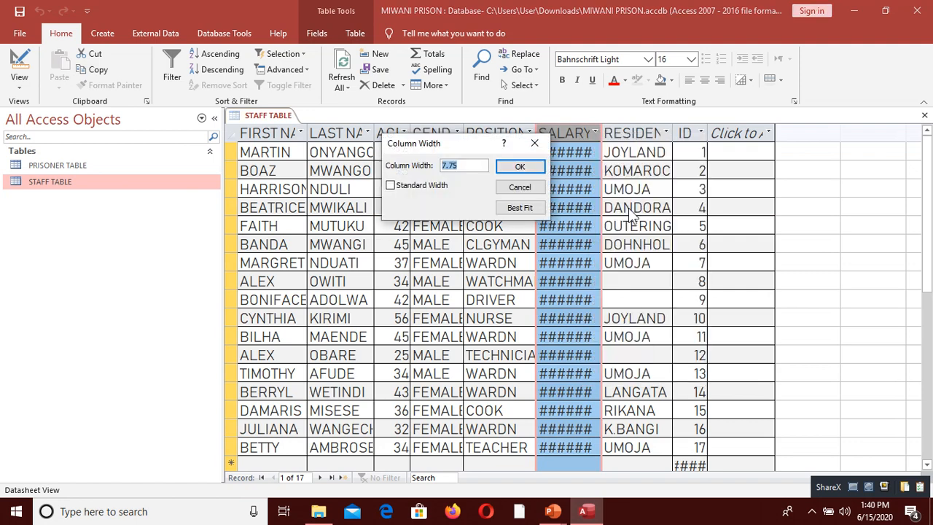
{"action": "left_click", "coordinate": [524, 208]}
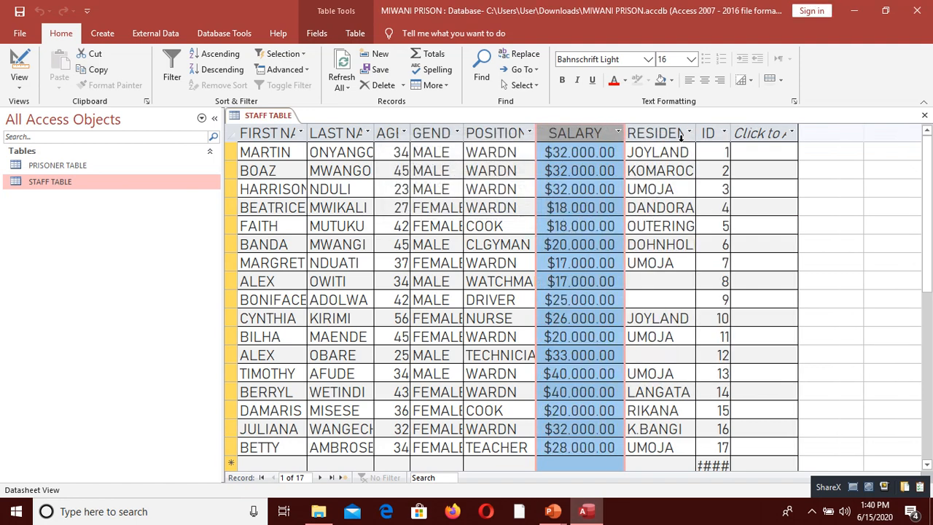
{"action": "right_click", "coordinate": [720, 134]}
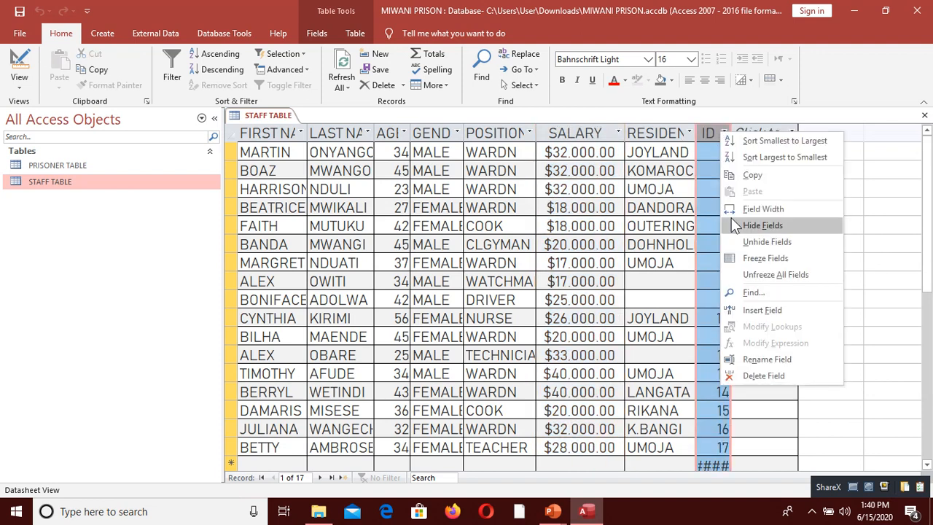
{"action": "left_click", "coordinate": [757, 210]}
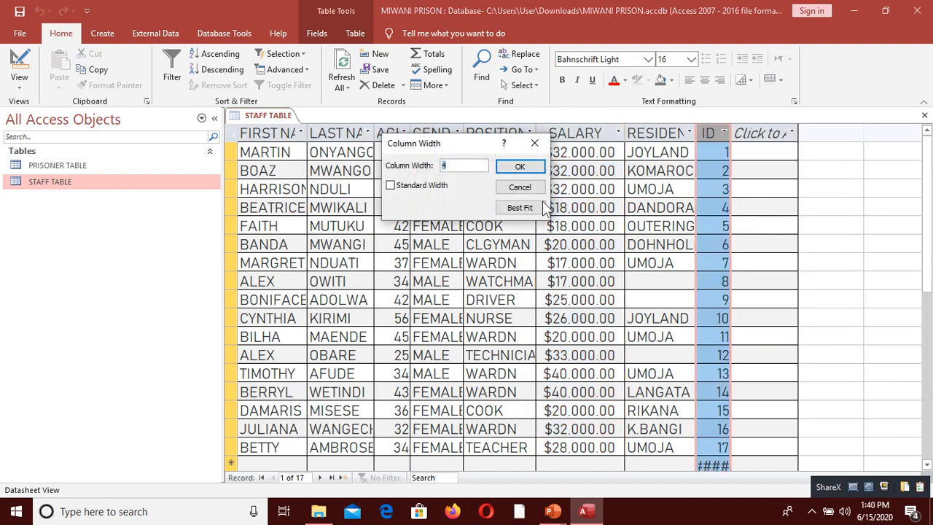
{"action": "left_click", "coordinate": [520, 207]}
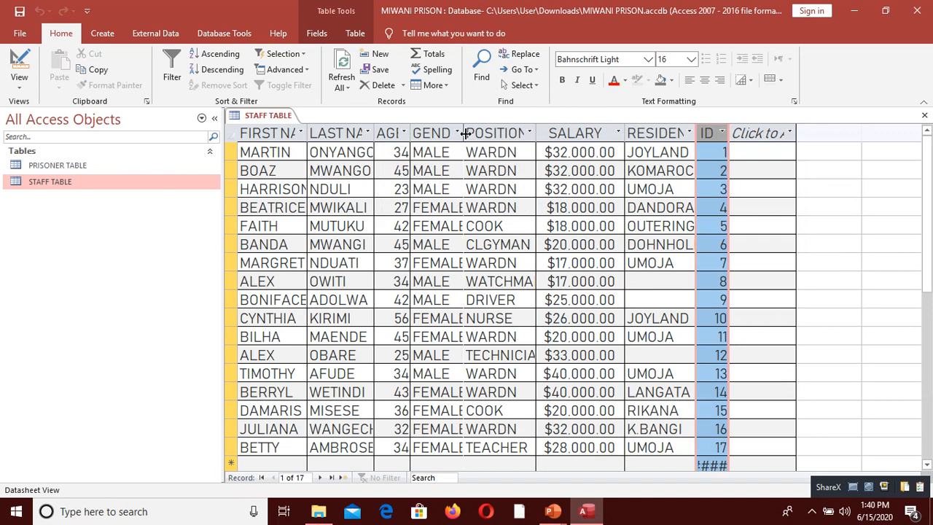
Widen the GENDER and LAST NAME columns so their headings and entries fit
{"action": "left_click_drag", "start_coordinate": [465, 133], "coordinate": [486, 133]}
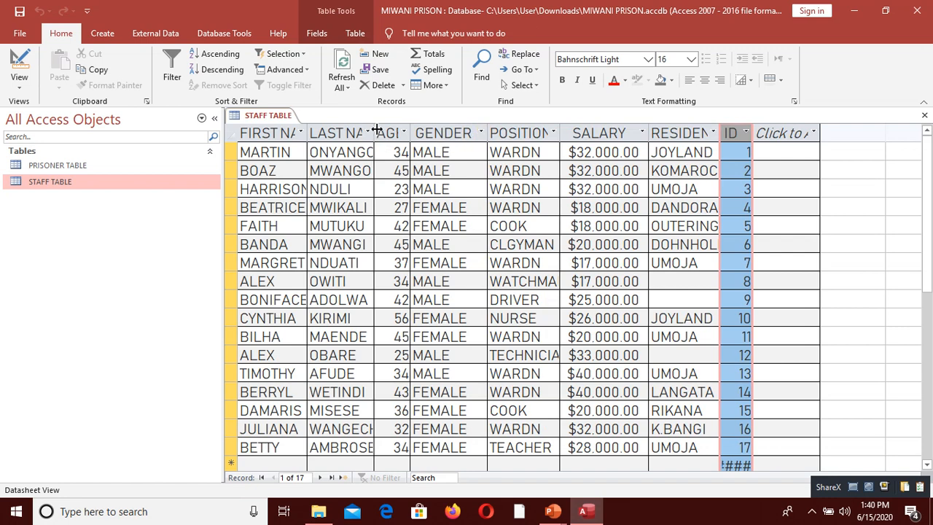
{"action": "left_click_drag", "start_coordinate": [377, 130], "coordinate": [401, 131]}
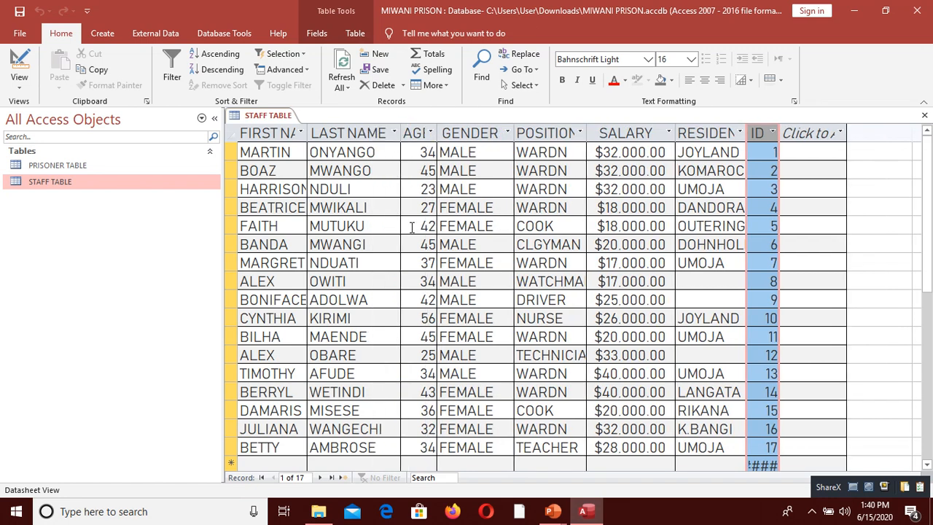
{"action": "scroll", "coordinate": [593, 244], "scroll_direction": "down", "scroll_amount": 2}
{"action": "scroll", "coordinate": [596, 248], "scroll_direction": "up", "scroll_amount": 2}
Try standard red as the datasheet's font colour and replace it with a dark red theme shade
{"action": "left_click", "coordinate": [624, 80]}
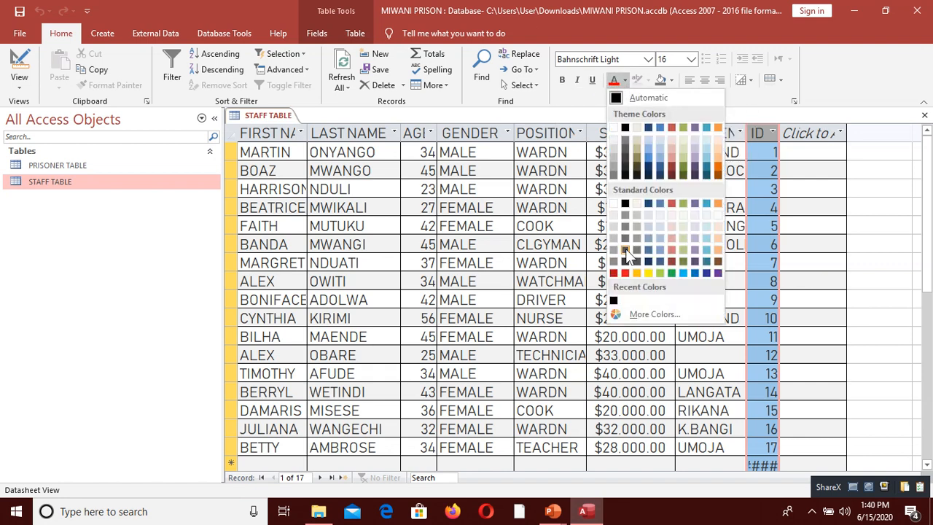
{"action": "left_click", "coordinate": [628, 273]}
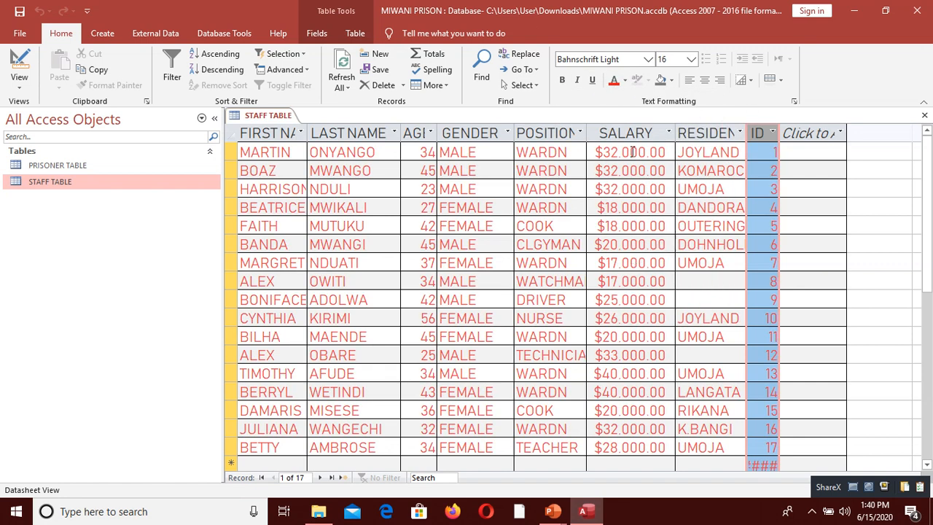
{"action": "left_click", "coordinate": [624, 80]}
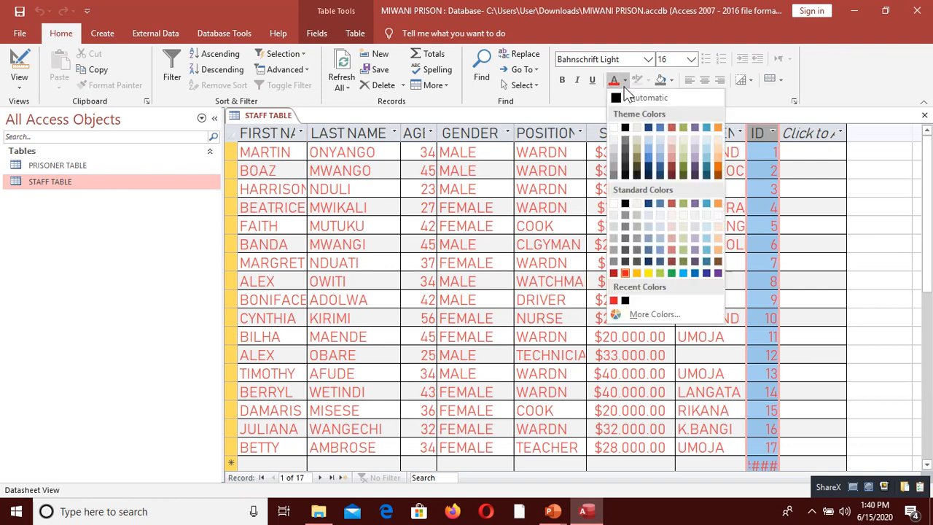
{"action": "left_click", "coordinate": [670, 169]}
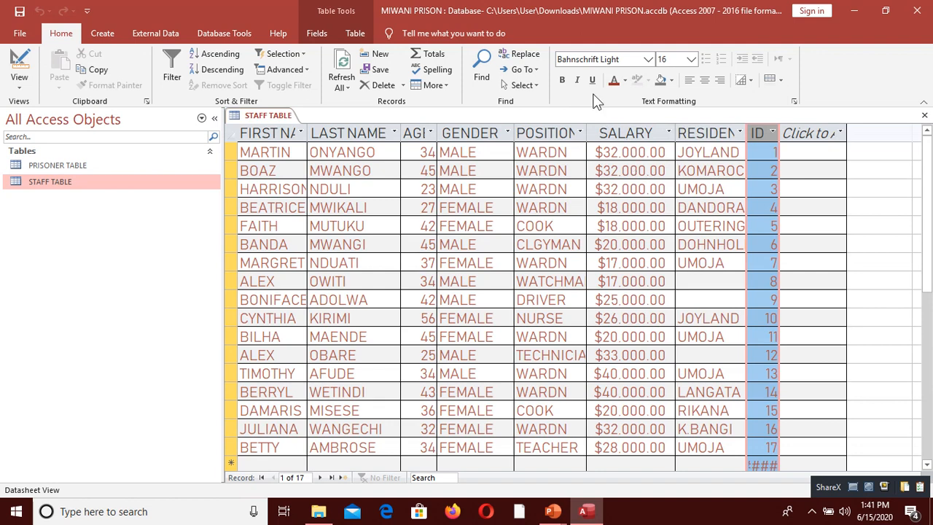
Try olive and light purple background colours on the datasheet, with yellow as the alternate row colour
{"action": "left_click", "coordinate": [673, 80]}
{"action": "left_click", "coordinate": [681, 153]}
{"action": "left_click", "coordinate": [671, 81]}
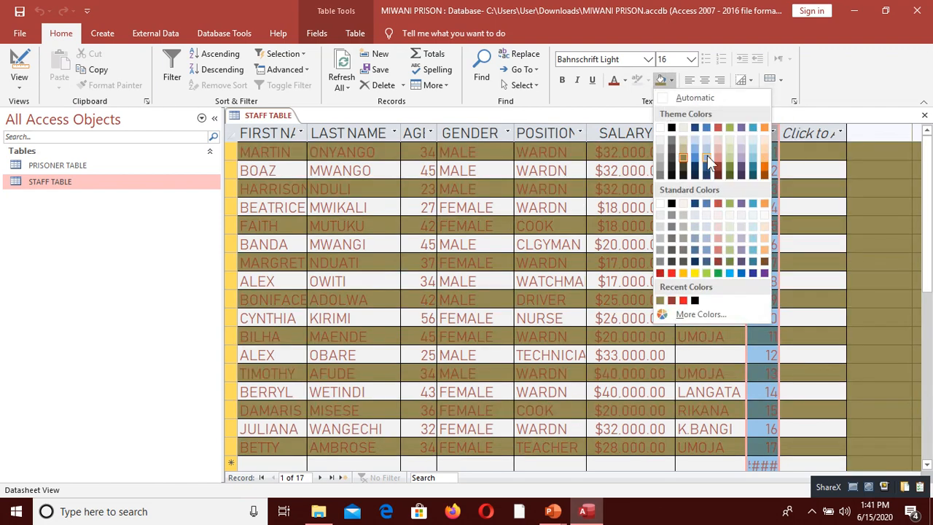
{"action": "left_click", "coordinate": [728, 149]}
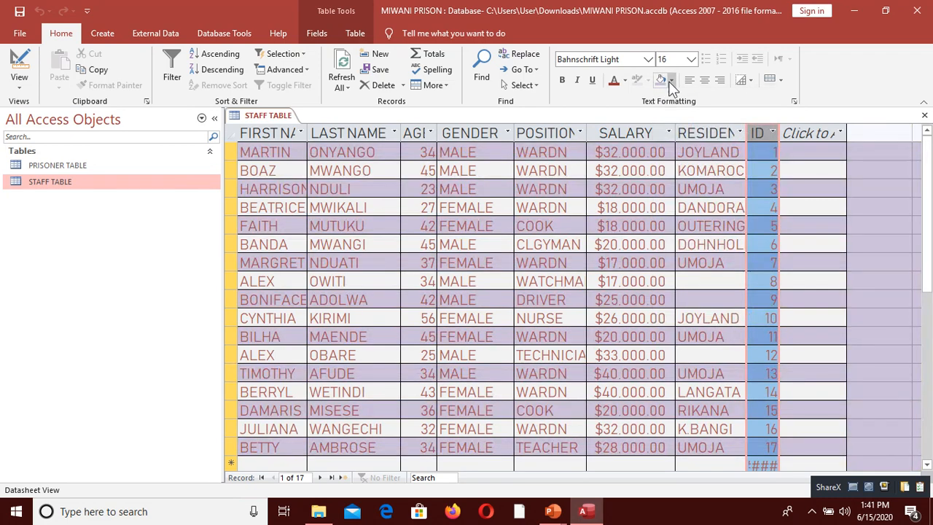
{"action": "left_click", "coordinate": [779, 83]}
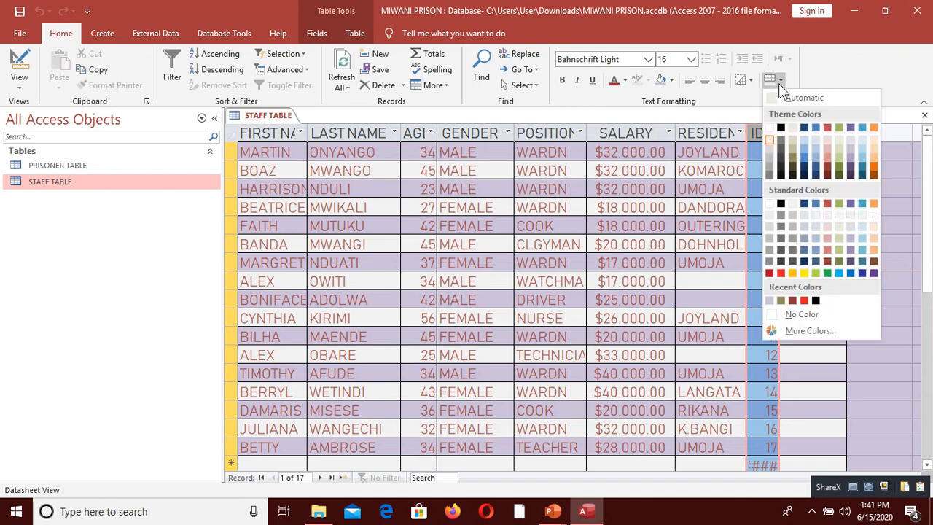
{"action": "left_click", "coordinate": [805, 272]}
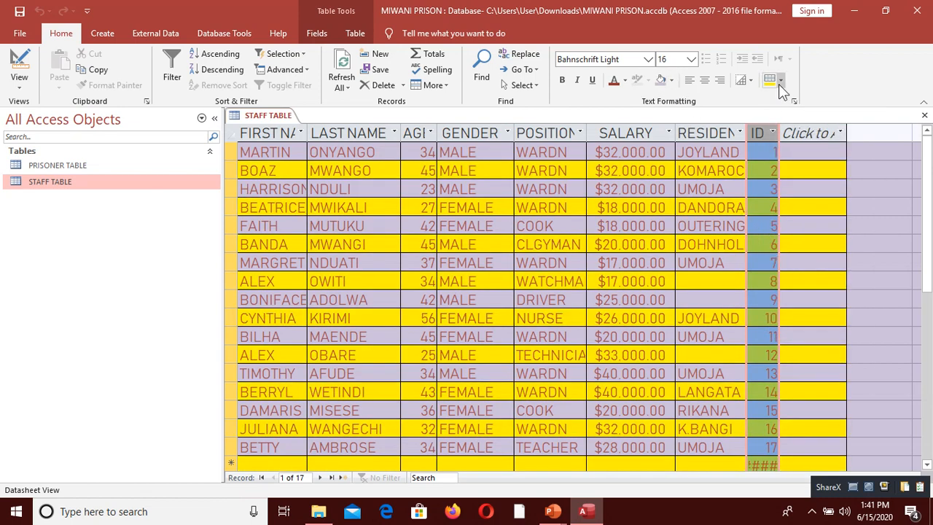
Set the datasheet's background colour to light aqua blue and the alternate row colour to the recently used light purple
{"action": "left_click", "coordinate": [673, 80]}
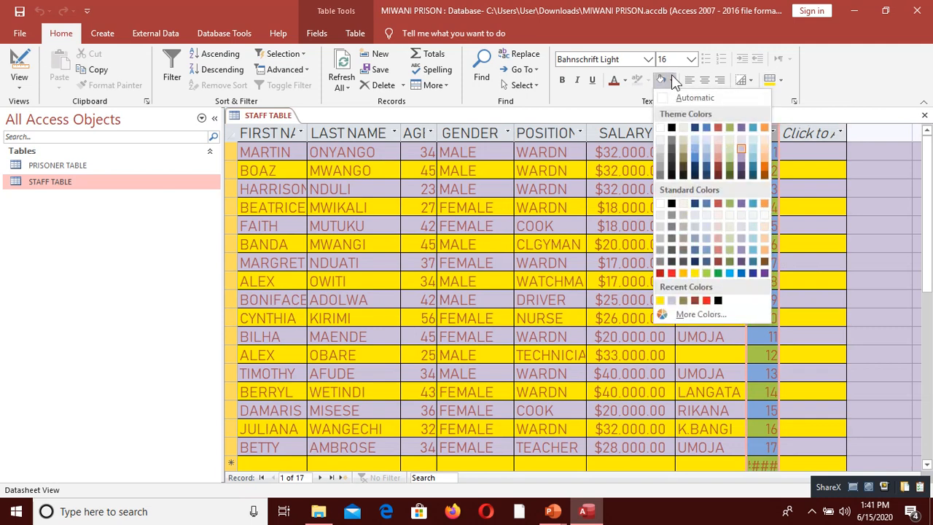
{"action": "left_click", "coordinate": [757, 239]}
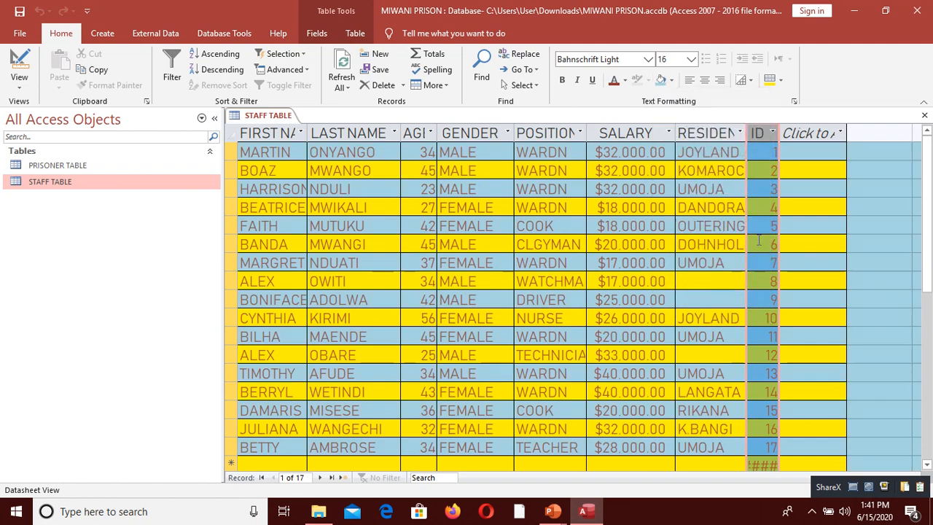
{"action": "left_click", "coordinate": [779, 84]}
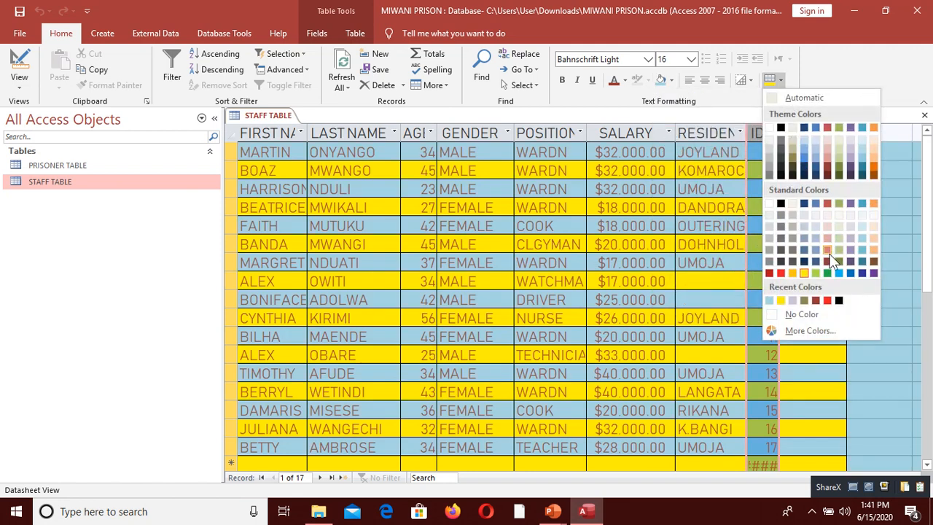
{"action": "left_click", "coordinate": [793, 300]}
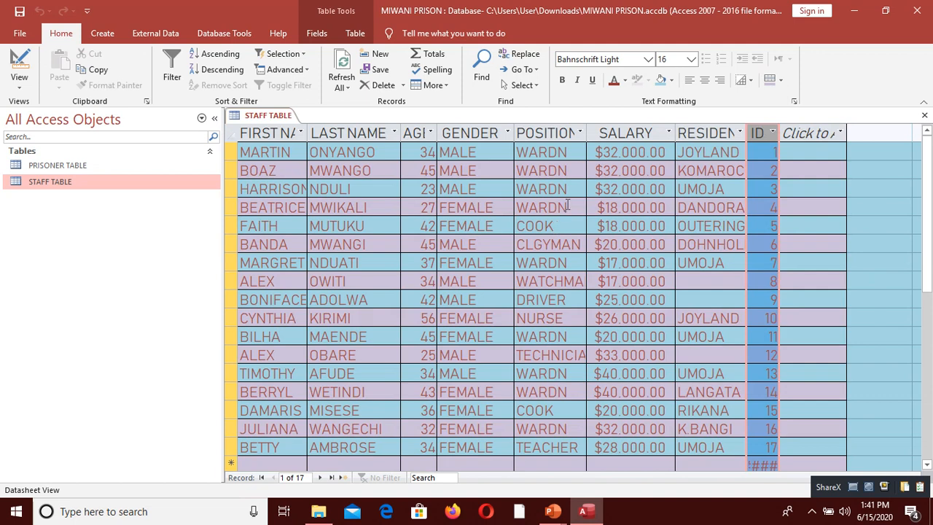
Examine the cell effect, gridline, colour and border options in the Datasheet Formatting settings
{"action": "left_click", "coordinate": [795, 102]}
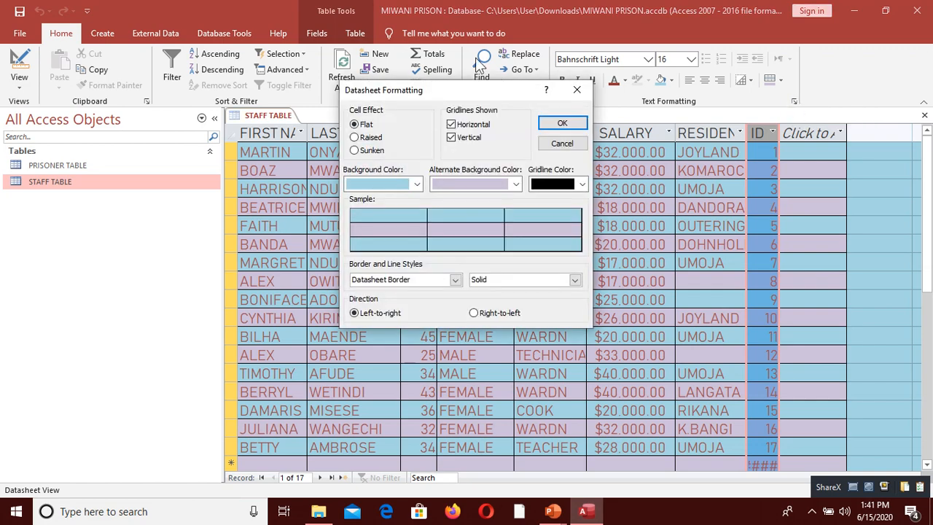
{"action": "left_click", "coordinate": [579, 87]}
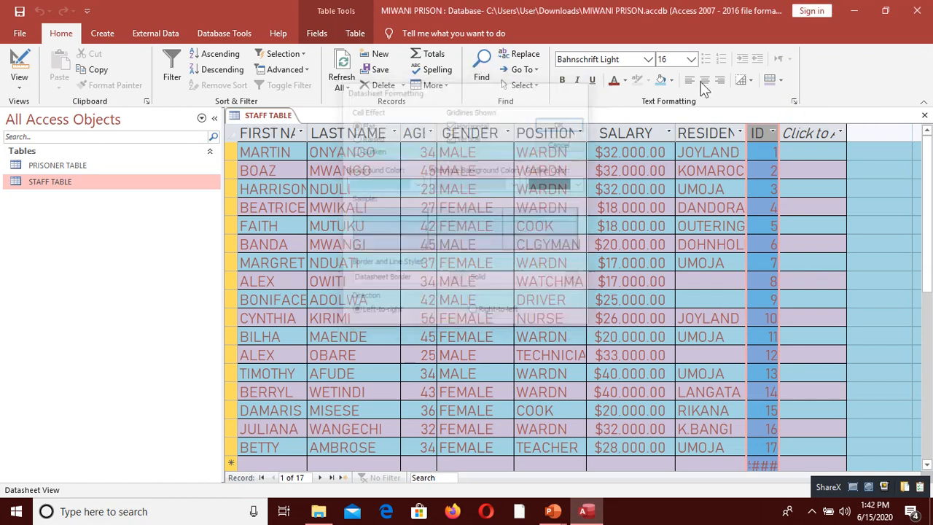
{"action": "left_click", "coordinate": [794, 102]}
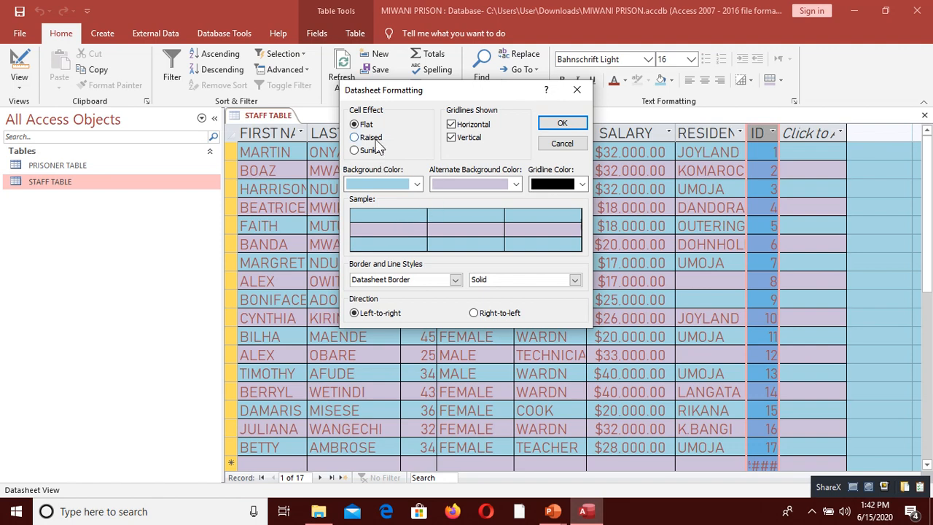
{"action": "left_click", "coordinate": [561, 122]}
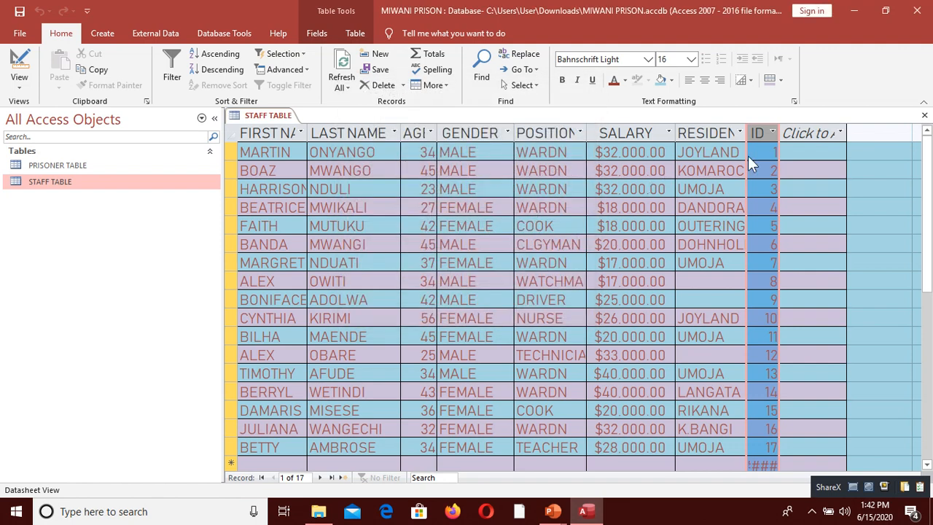
Try the sunken cell effect on the datasheet with standard red as the gridline colour
{"action": "left_click", "coordinate": [794, 101]}
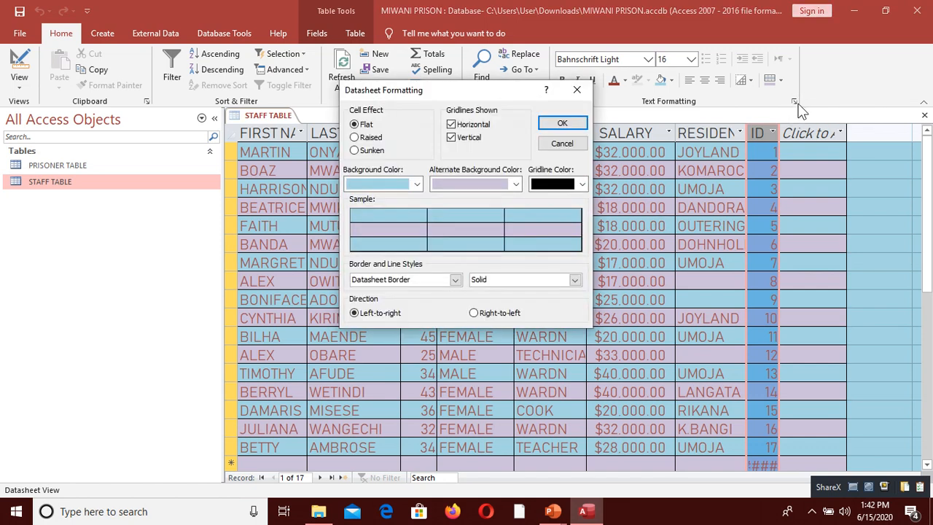
{"action": "left_click", "coordinate": [370, 151]}
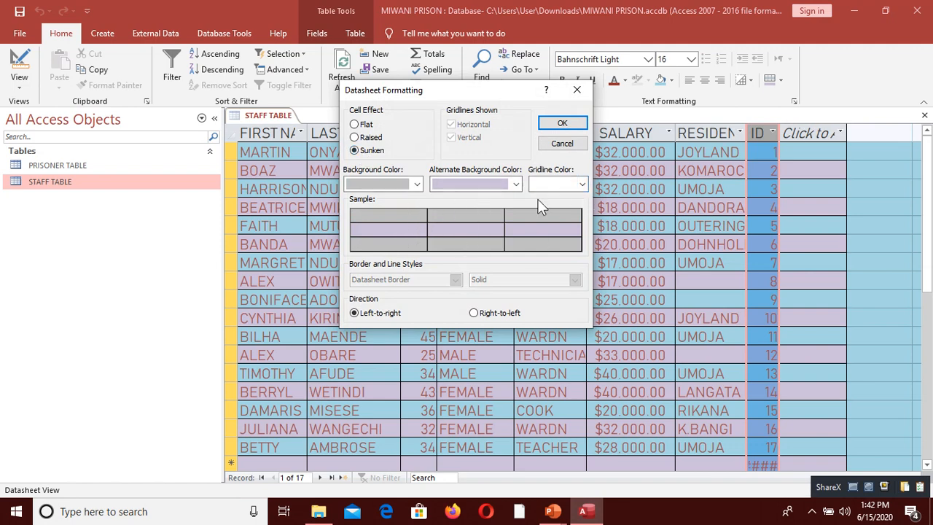
{"action": "left_click", "coordinate": [582, 183]}
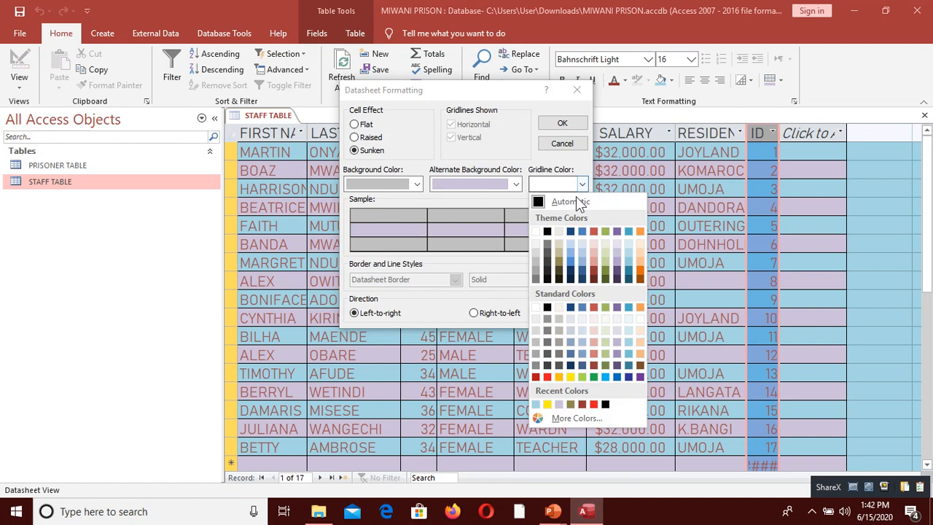
{"action": "left_click", "coordinate": [548, 377]}
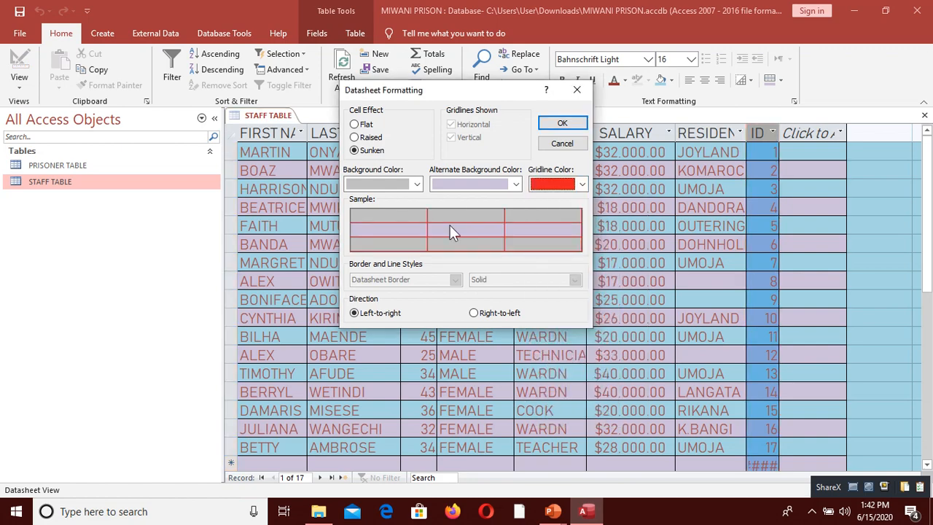
{"action": "left_click", "coordinate": [562, 122]}
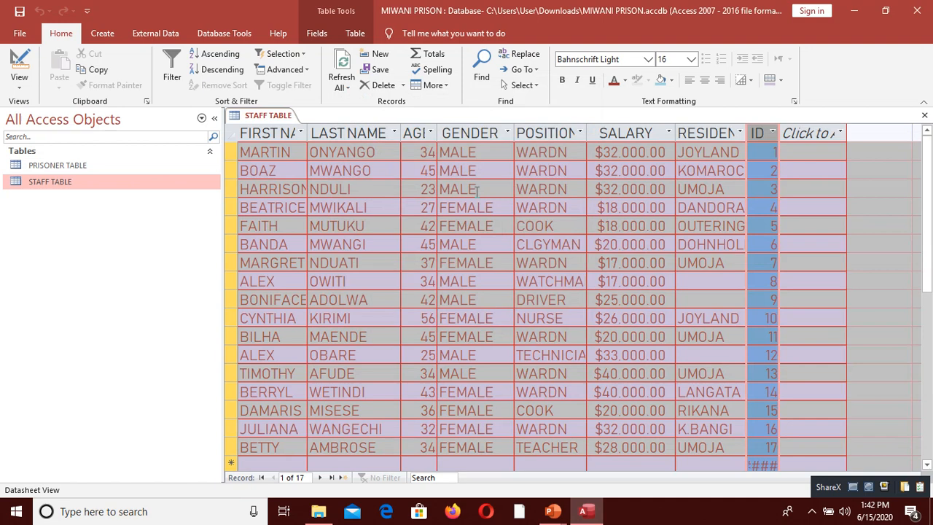
Try the raised cell effect on the datasheet with standard red gridlines
{"action": "left_click", "coordinate": [793, 101]}
{"action": "left_click", "coordinate": [368, 139]}
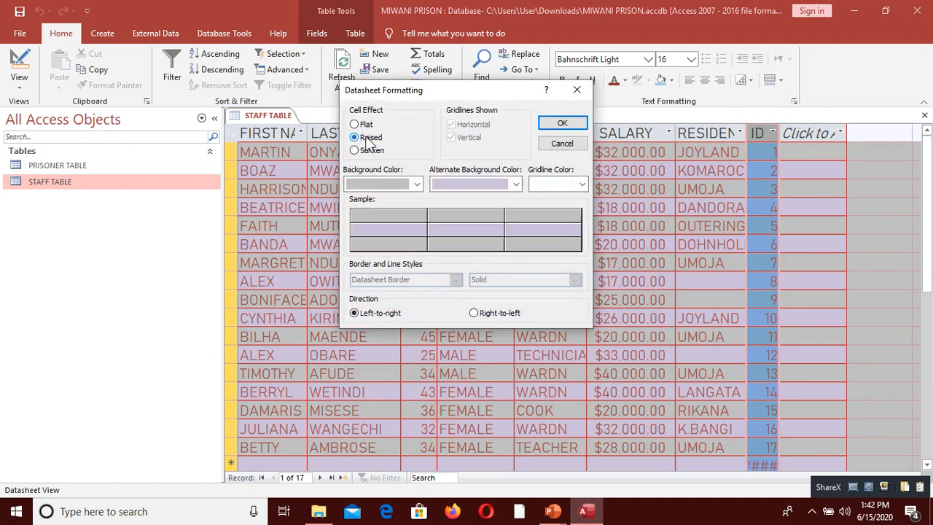
{"action": "left_click", "coordinate": [582, 183]}
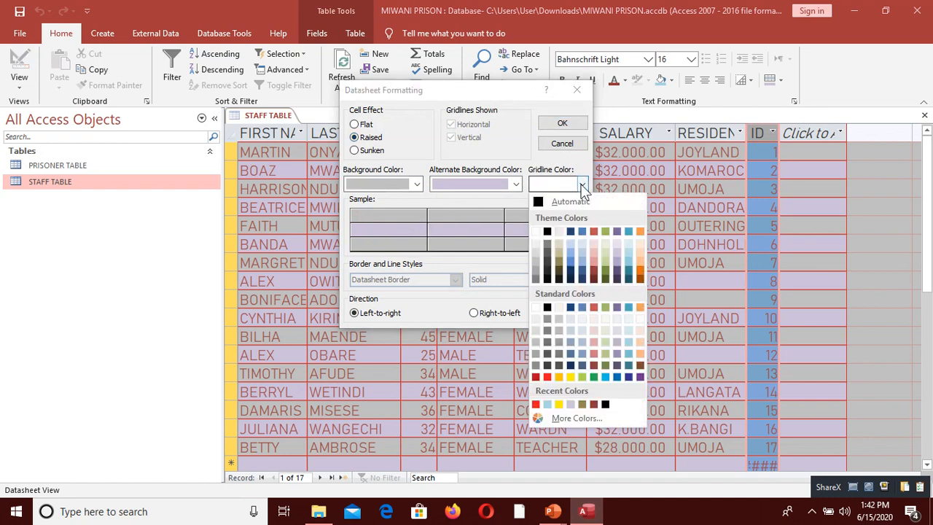
{"action": "left_click", "coordinate": [548, 377]}
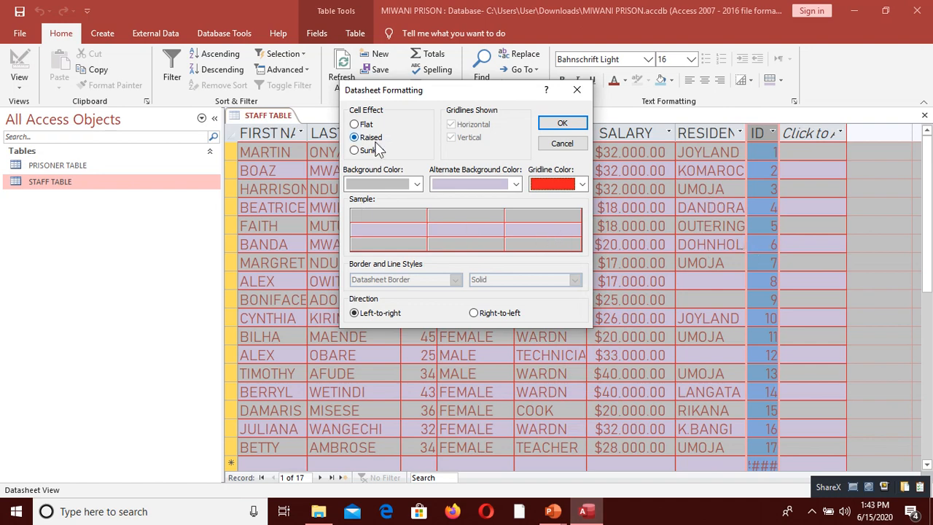
{"action": "left_click", "coordinate": [561, 125]}
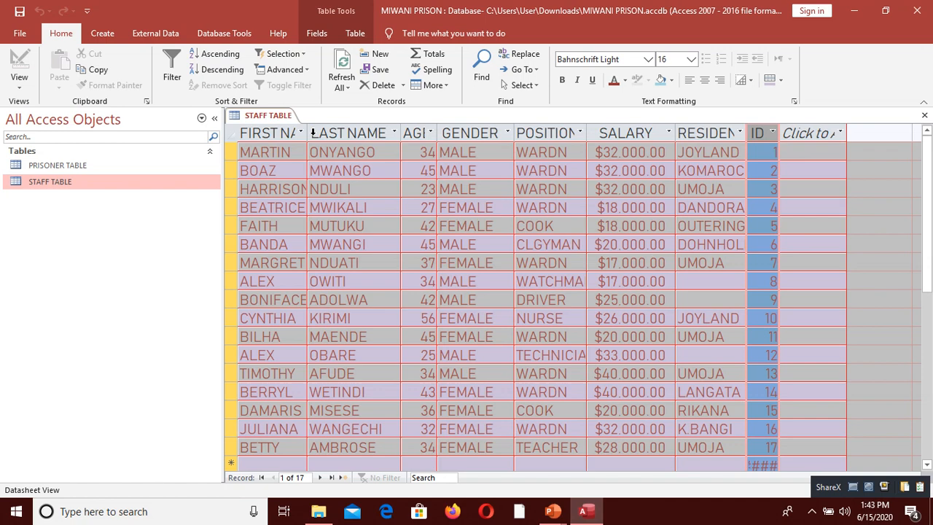
Widen the FIRST NAME column to fit its heading and try standard blue as the datasheet's gridline colour
{"action": "left_click_drag", "start_coordinate": [307, 133], "coordinate": [333, 133]}
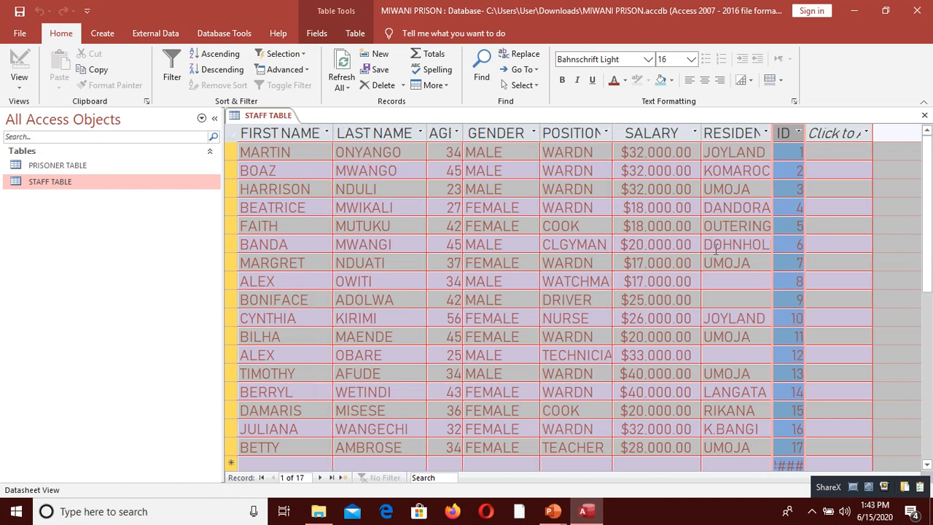
{"action": "left_click", "coordinate": [793, 102]}
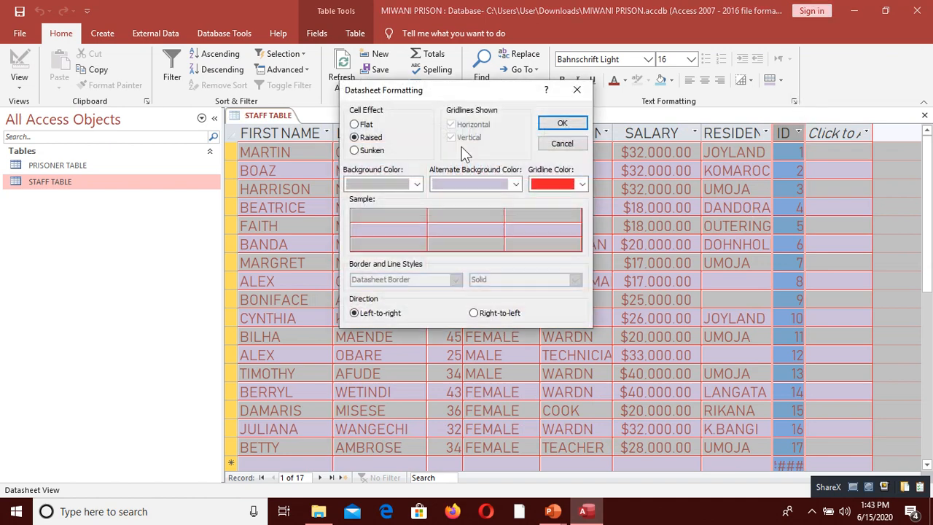
{"action": "left_click", "coordinate": [583, 185]}
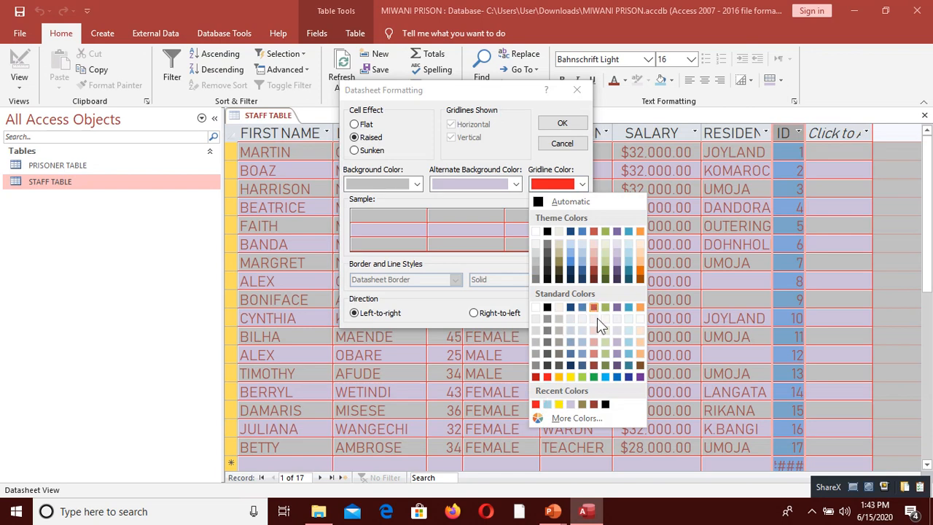
{"action": "left_click", "coordinate": [617, 376]}
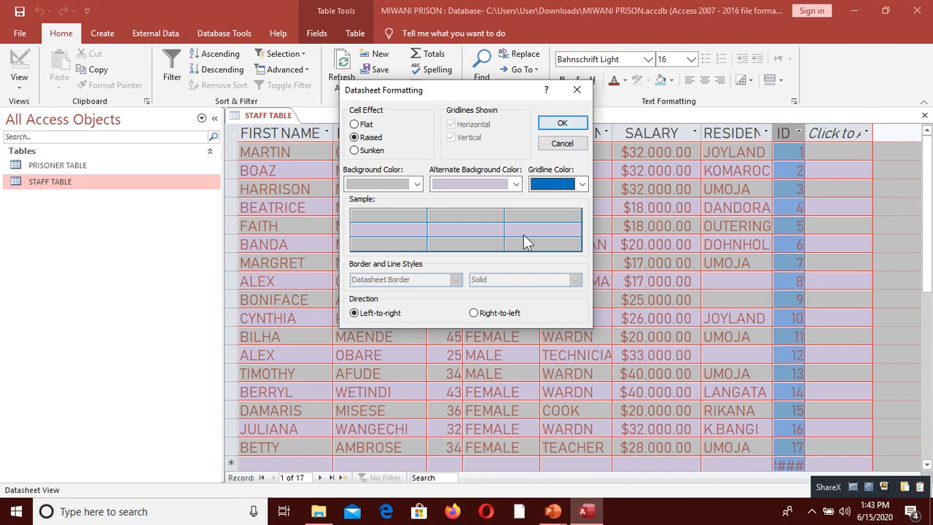
{"action": "left_click", "coordinate": [561, 122]}
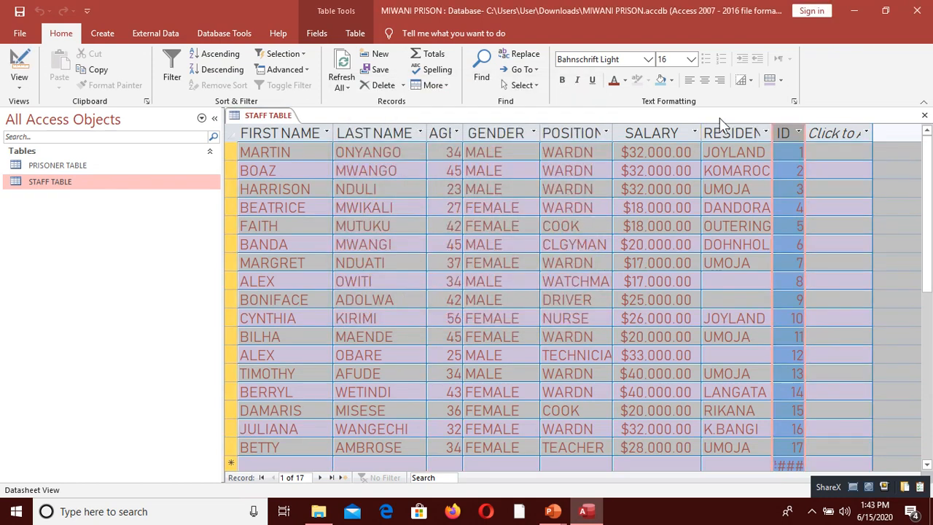
Try showing only horizontal gridlines on the raised datasheet
{"action": "left_click", "coordinate": [748, 82]}
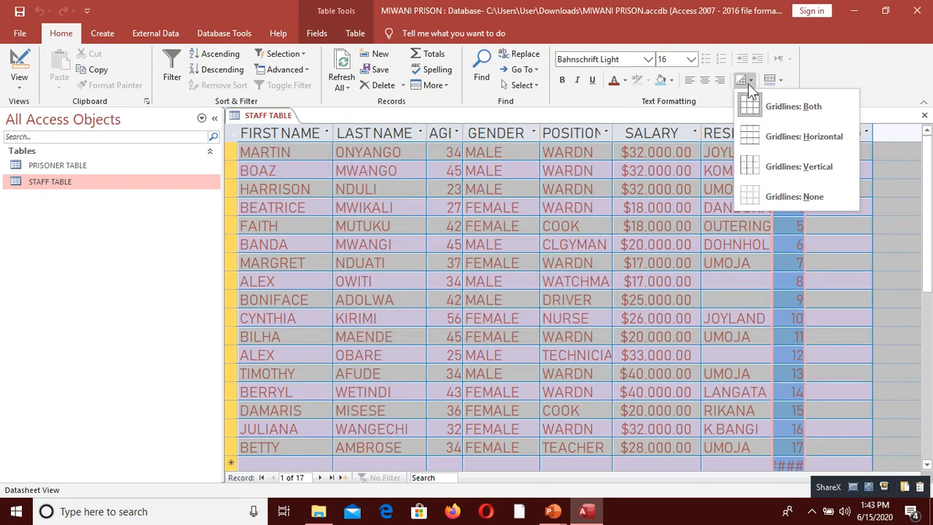
{"action": "left_click", "coordinate": [750, 136]}
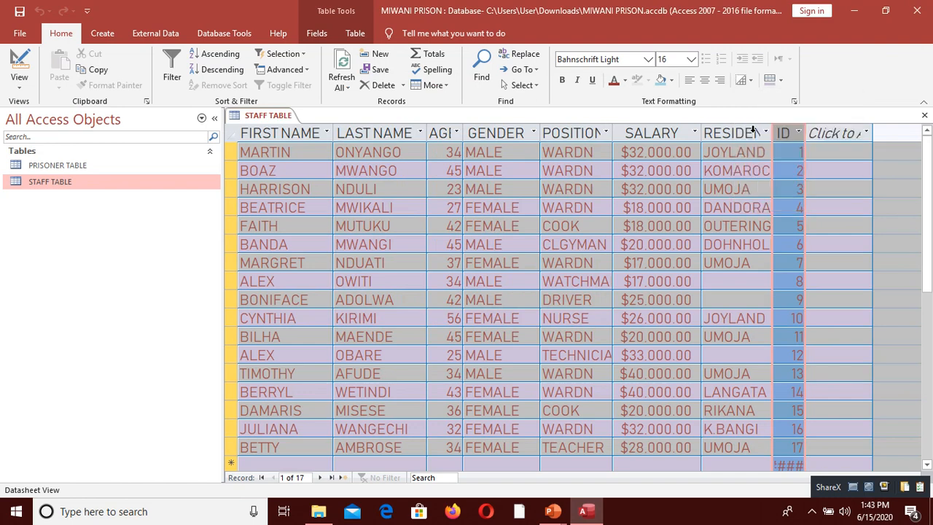
{"action": "left_click", "coordinate": [749, 82]}
{"action": "left_click", "coordinate": [696, 213]}
{"action": "left_click", "coordinate": [696, 212]}
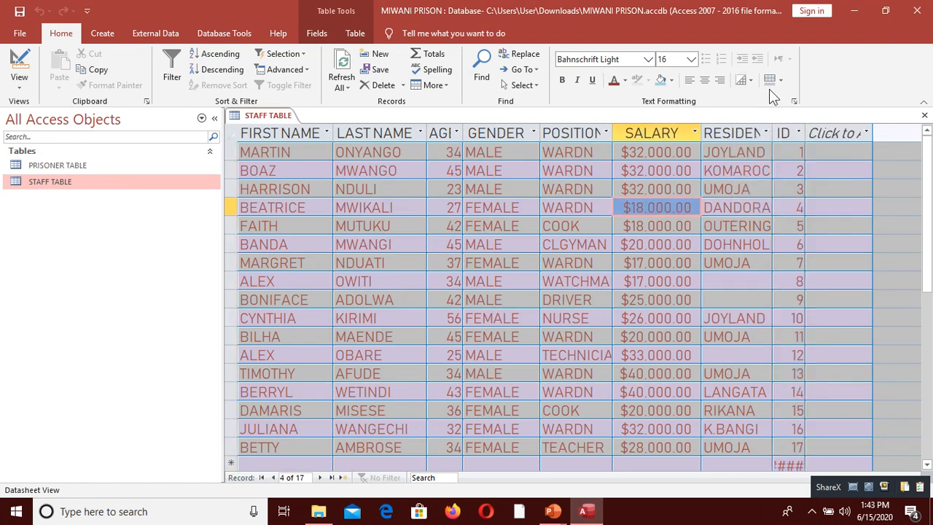
Set the datasheet's cell effect to flat and its gridline colour to standard red
{"action": "left_click", "coordinate": [793, 101]}
{"action": "left_click", "coordinate": [355, 123]}
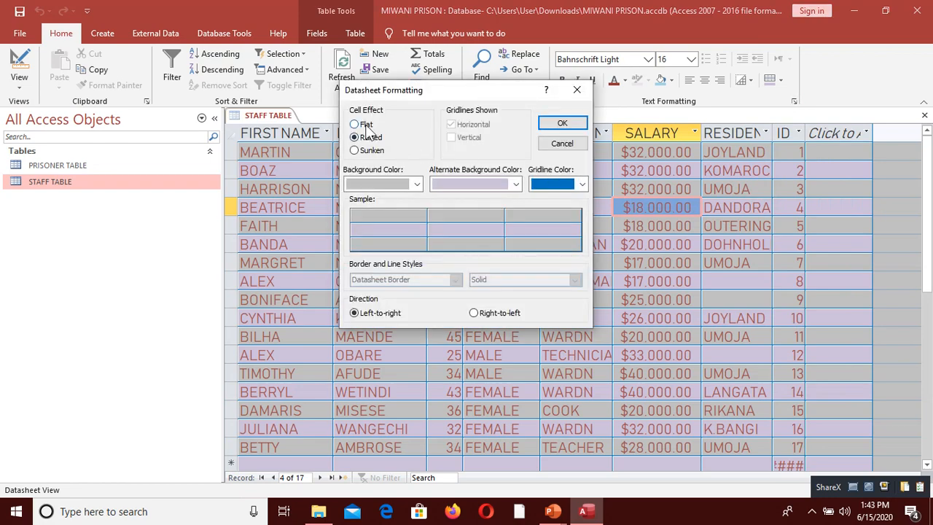
{"action": "left_click", "coordinate": [582, 123]}
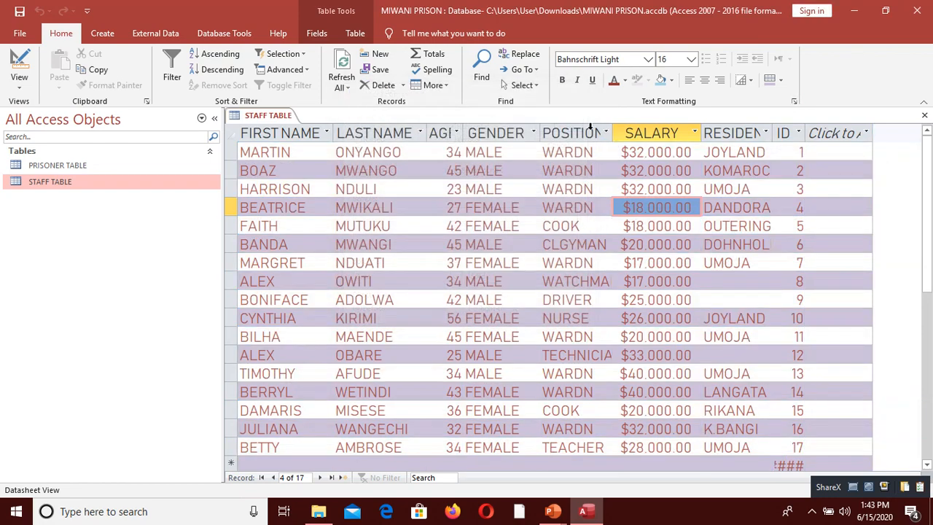
{"action": "left_click", "coordinate": [793, 101]}
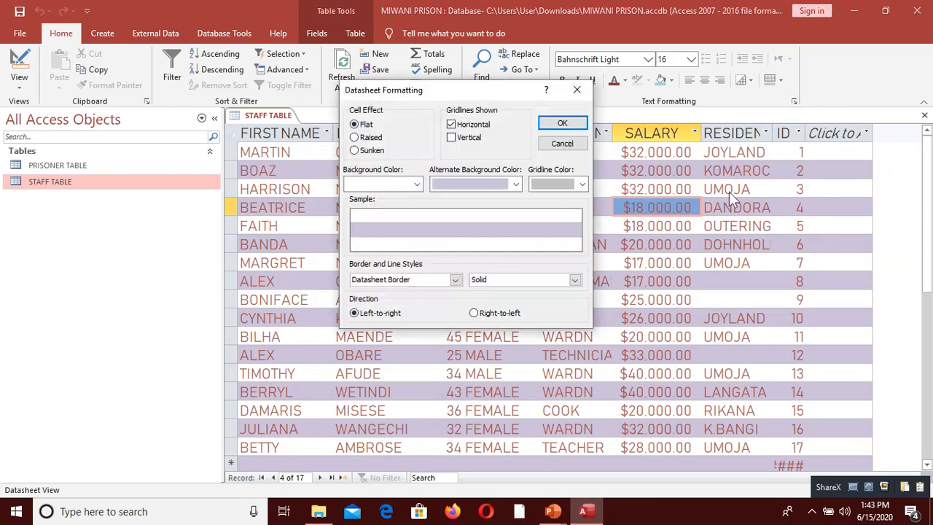
{"action": "left_click", "coordinate": [582, 183]}
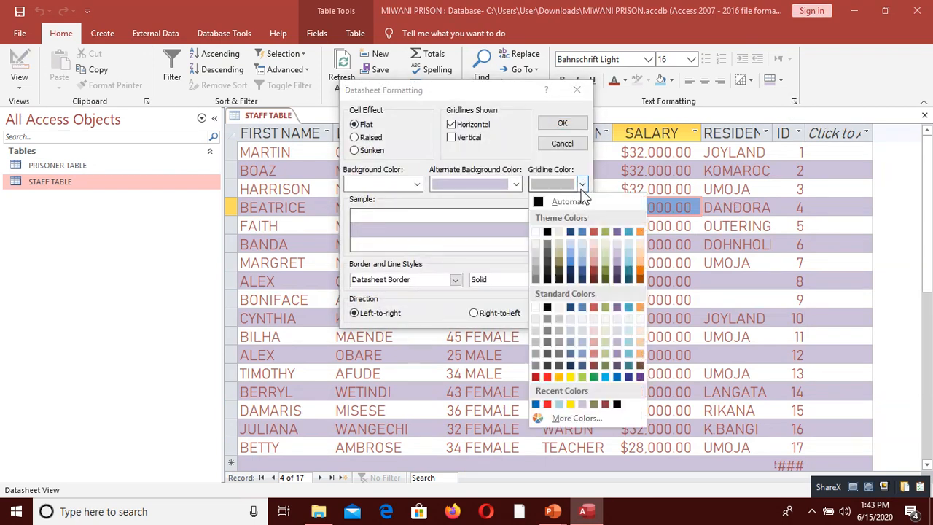
{"action": "left_click", "coordinate": [547, 376]}
{"action": "left_click", "coordinate": [564, 126]}
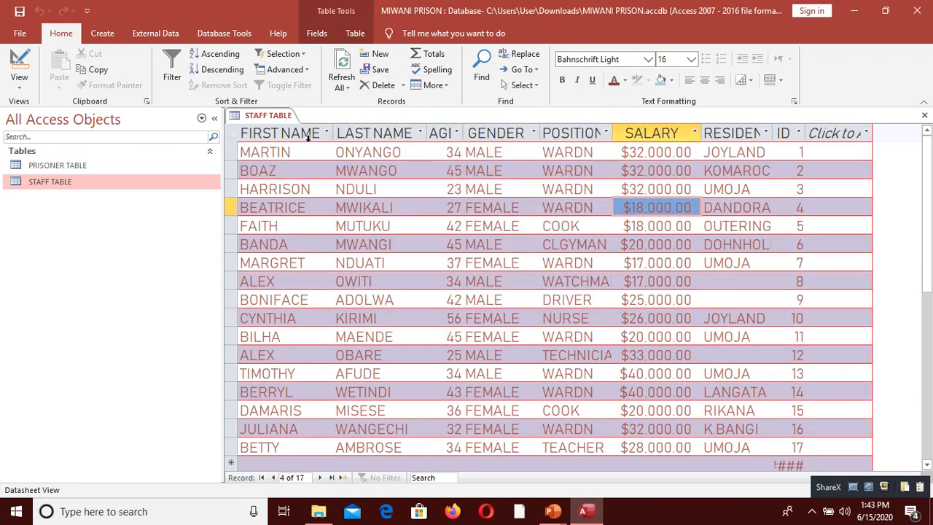
Try vertical gridlines only on the datasheet and replace them with both horizontal and vertical gridlines
{"action": "left_click", "coordinate": [746, 81]}
{"action": "left_click", "coordinate": [799, 166]}
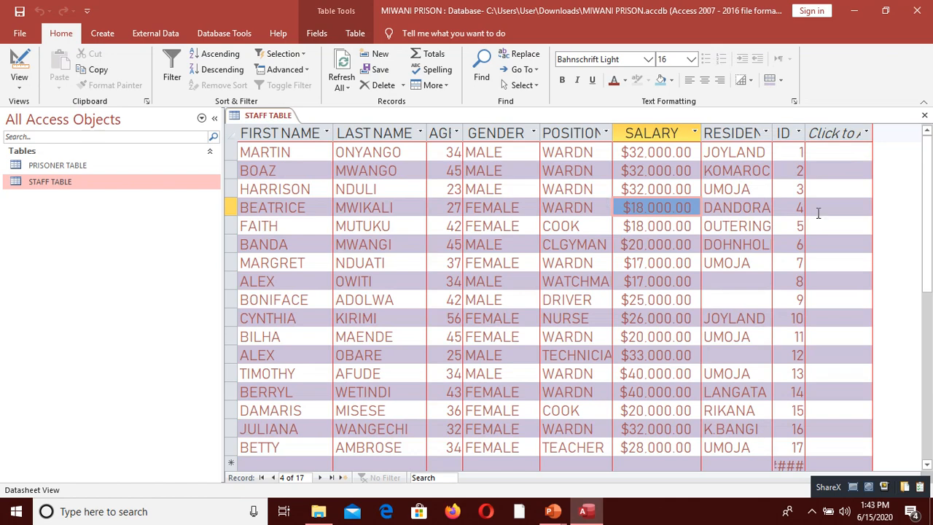
{"action": "left_click", "coordinate": [753, 80]}
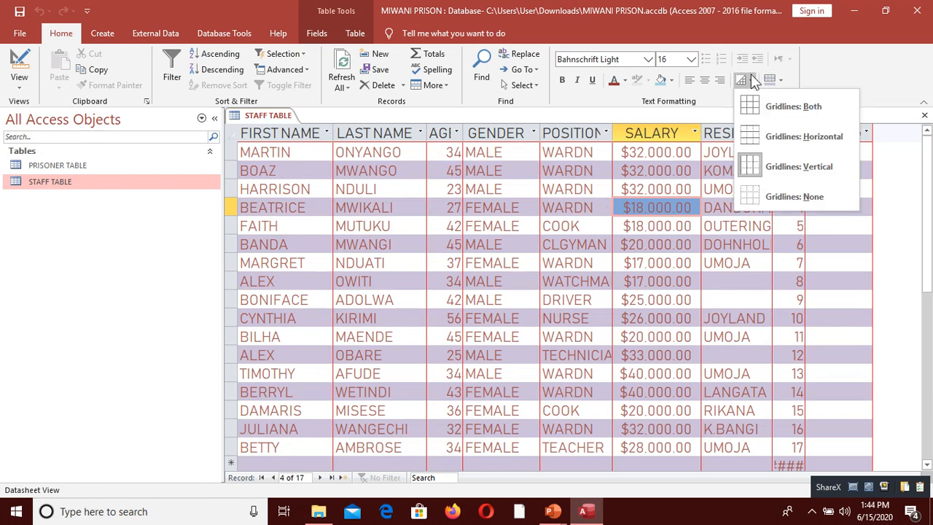
{"action": "left_click", "coordinate": [768, 110]}
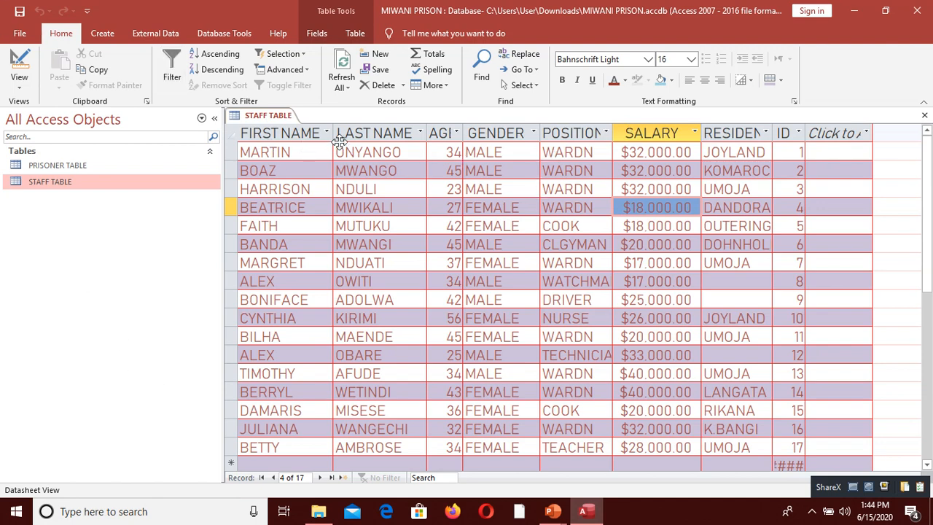
Widen the FIRST NAME and LAST NAME columns and increase the height of the datasheet's rows
{"action": "left_click_drag", "start_coordinate": [333, 134], "coordinate": [392, 139]}
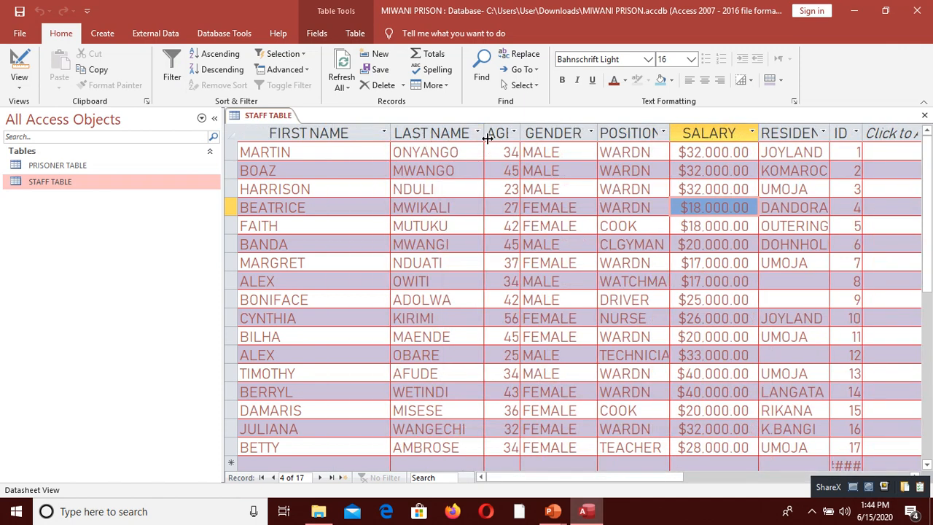
{"action": "left_click_drag", "start_coordinate": [487, 139], "coordinate": [517, 139]}
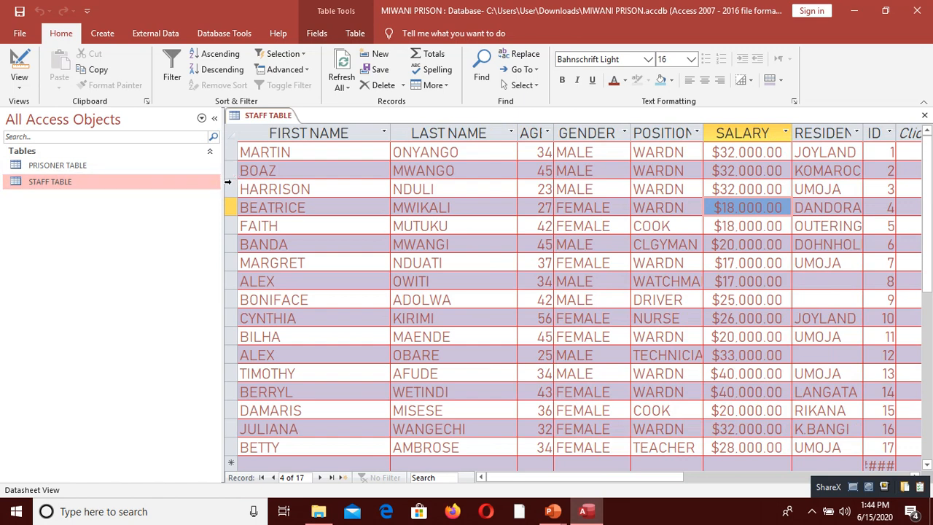
{"action": "left_click_drag", "start_coordinate": [225, 179], "coordinate": [219, 189]}
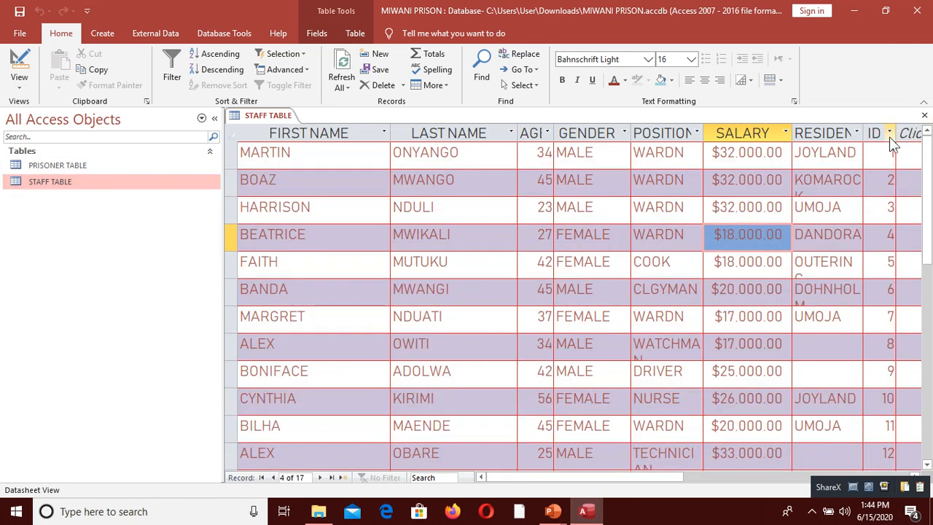
Widen the ID column, reducing the excess so it ends up moderately wide
{"action": "left_click_drag", "start_coordinate": [899, 134], "coordinate": [919, 135]}
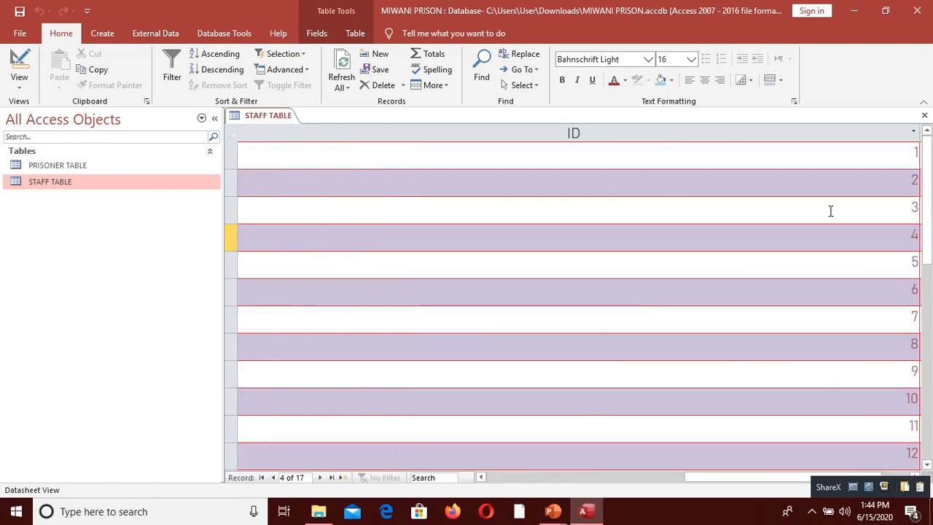
{"action": "left_click", "coordinate": [376, 256]}
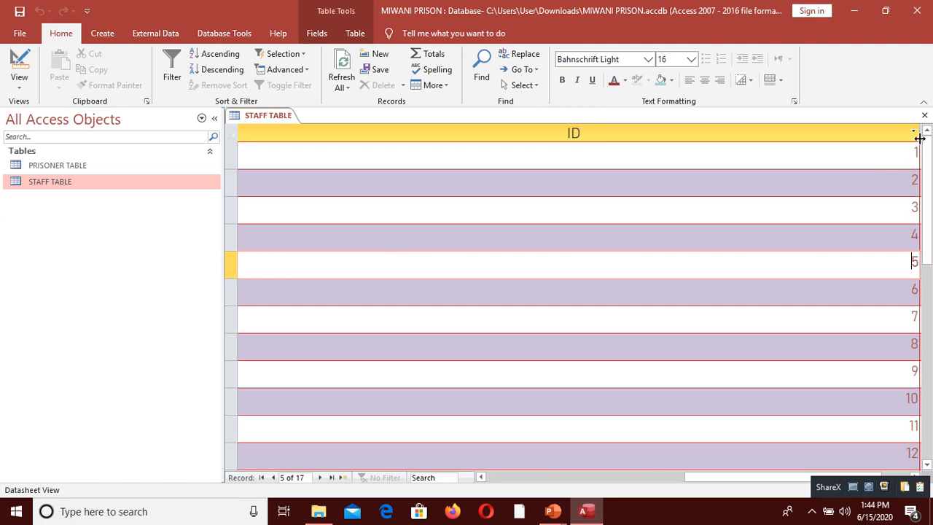
{"action": "left_click_drag", "start_coordinate": [919, 138], "coordinate": [303, 164]}
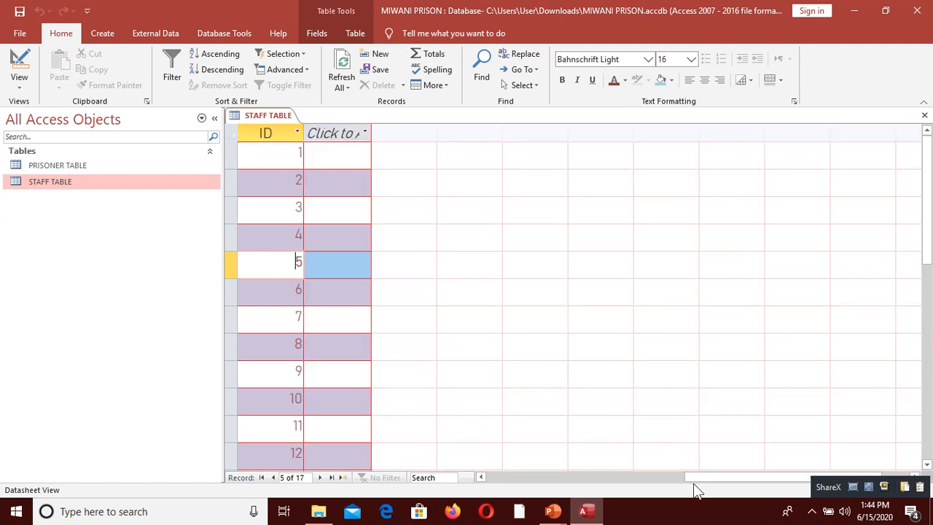
Widen the POSITION, GENDER and AGE columns so their headings and entries fit in full
{"action": "left_click_drag", "start_coordinate": [693, 478], "coordinate": [409, 468]}
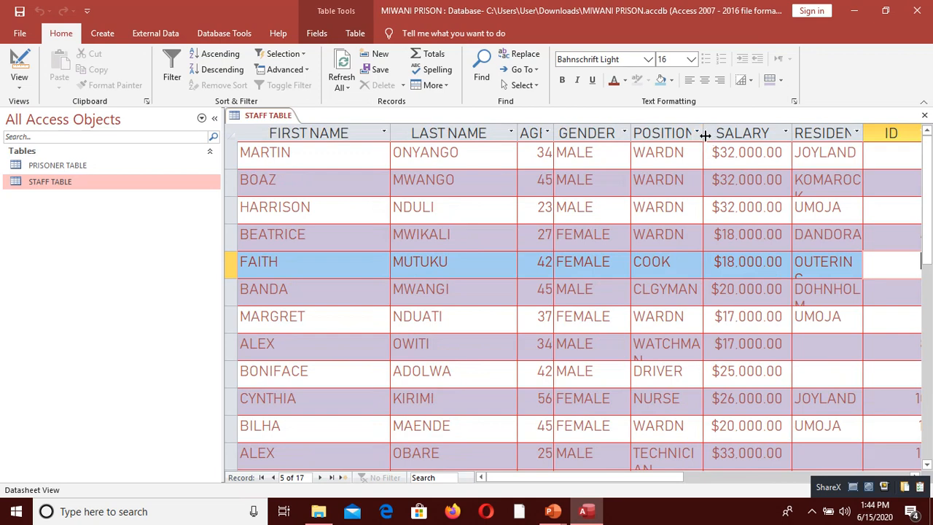
{"action": "left_click_drag", "start_coordinate": [704, 135], "coordinate": [786, 134]}
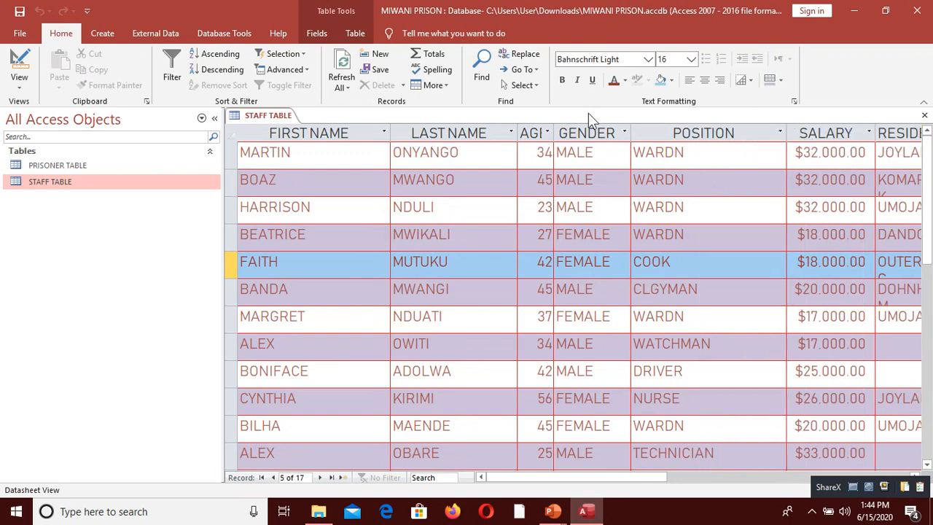
{"action": "left_click_drag", "start_coordinate": [631, 132], "coordinate": [728, 134]}
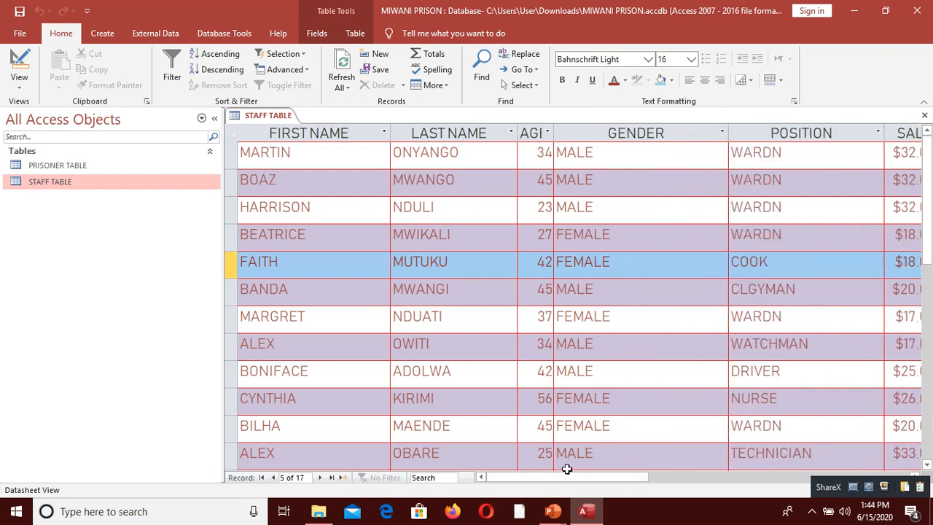
{"action": "left_click_drag", "start_coordinate": [562, 477], "coordinate": [494, 484]}
{"action": "left_click_drag", "start_coordinate": [555, 137], "coordinate": [599, 134]}
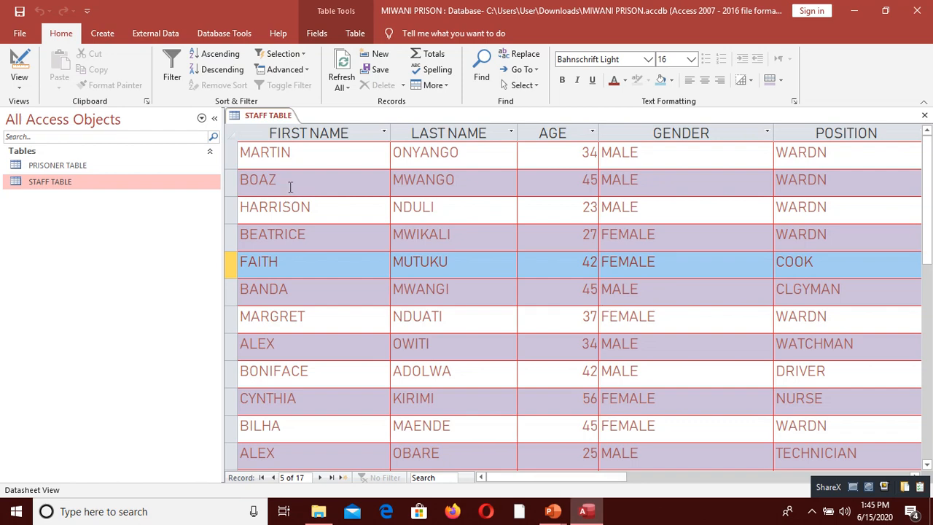
Freeze the FIRST NAME column to test it with sideways scrolling, and unfreeze all fields again
{"action": "left_click_drag", "start_coordinate": [521, 475], "coordinate": [452, 485]}
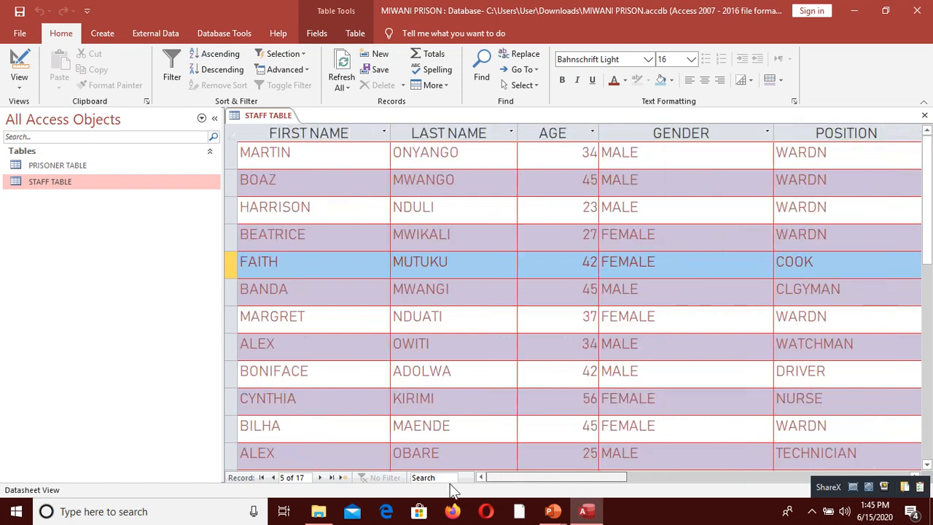
{"action": "right_click", "coordinate": [279, 133]}
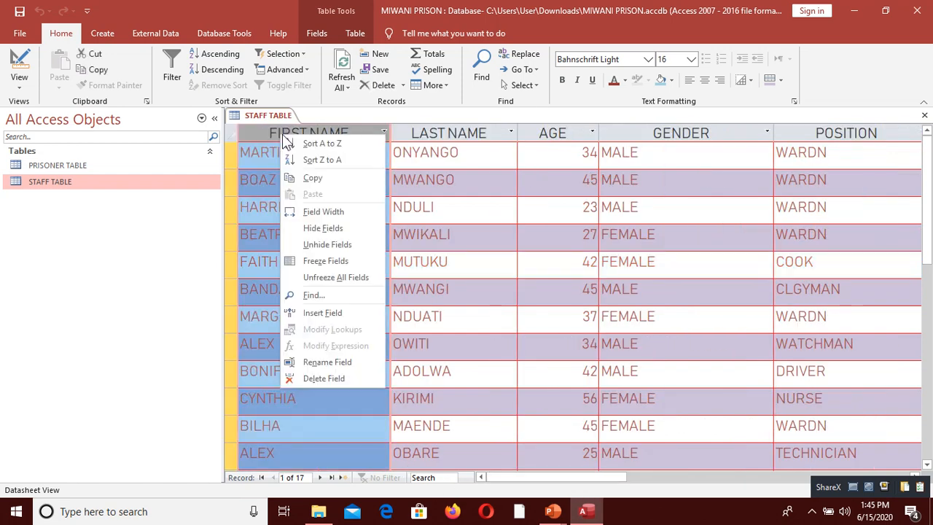
{"action": "left_click", "coordinate": [326, 261]}
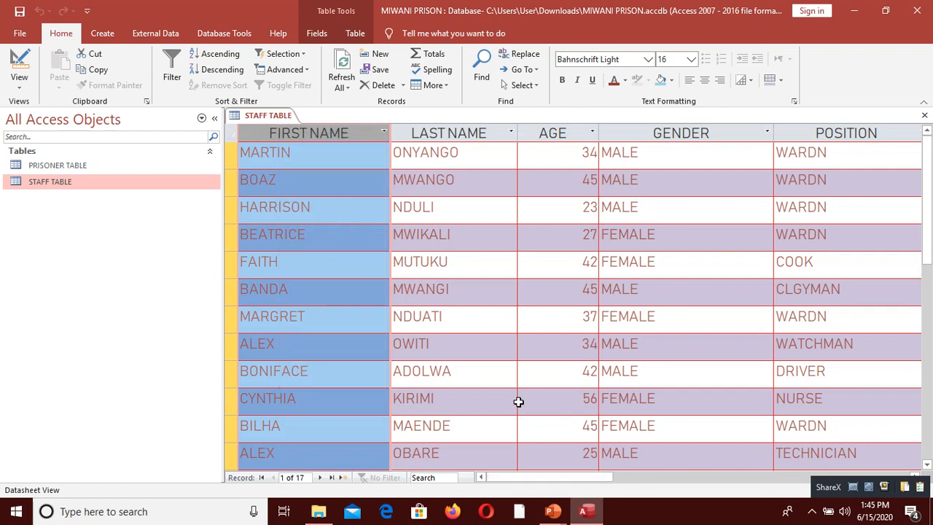
{"action": "left_click_drag", "start_coordinate": [548, 486], "coordinate": [514, 500]}
{"action": "right_click", "coordinate": [301, 131]}
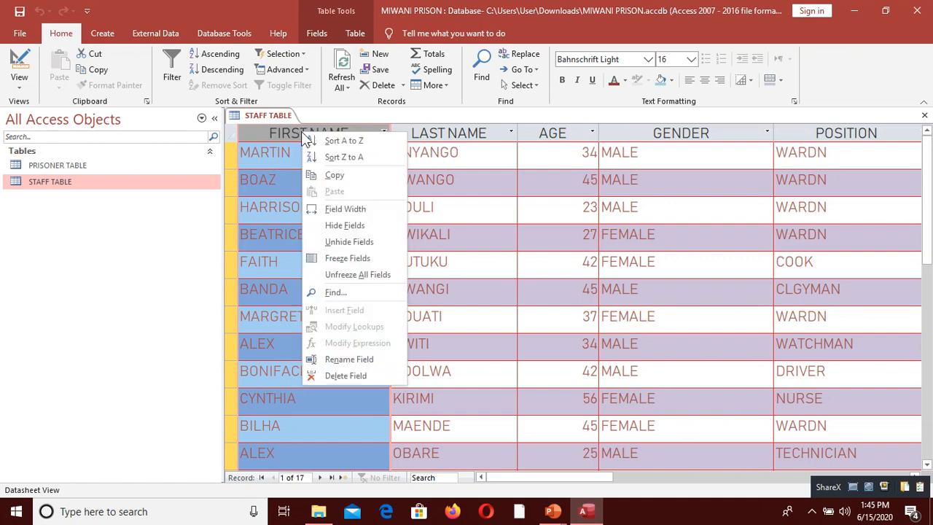
{"action": "left_click", "coordinate": [356, 274]}
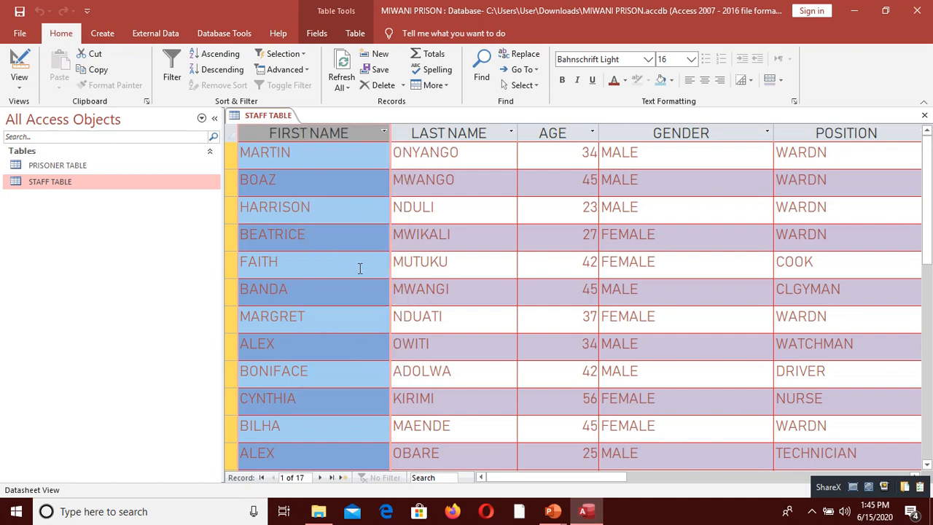
{"action": "left_click", "coordinate": [461, 242]}
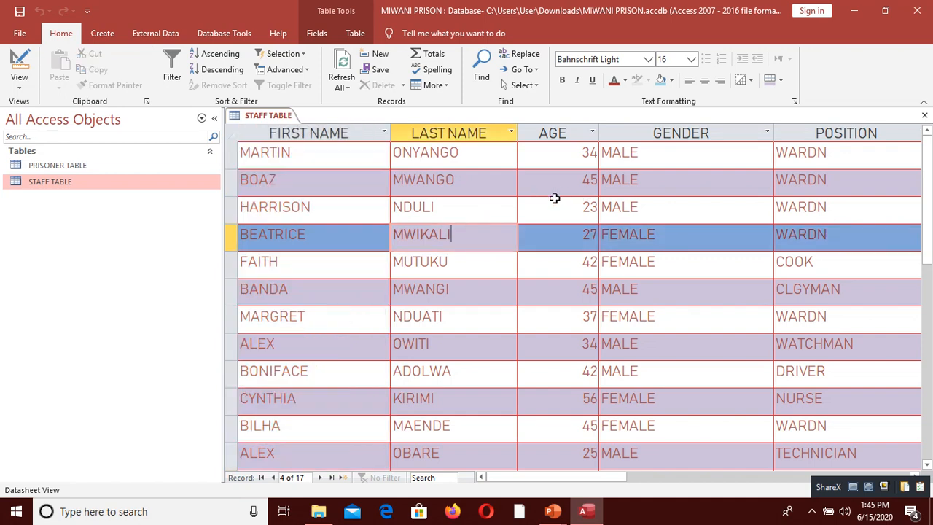
Close STAFF TABLE with its layout changes saved, and reopen it in Datasheet View
{"action": "left_click", "coordinate": [924, 115]}
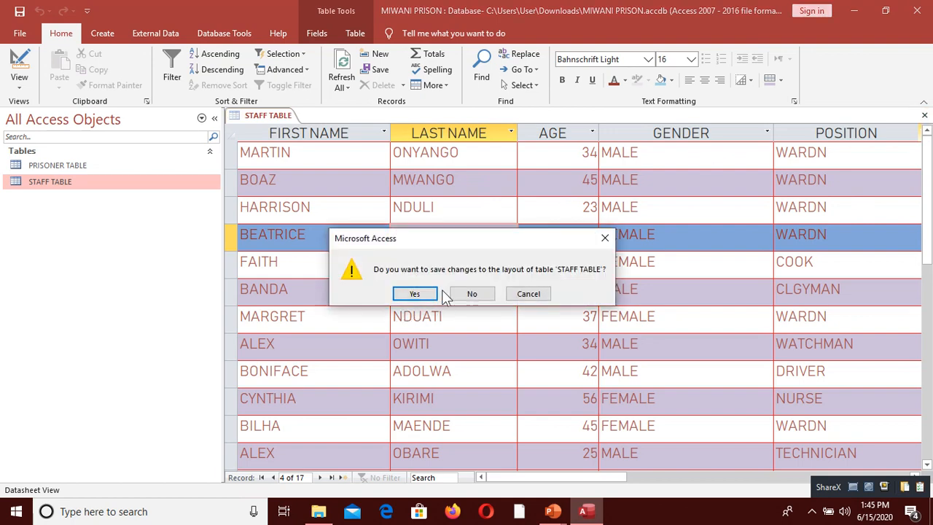
{"action": "left_click", "coordinate": [419, 294]}
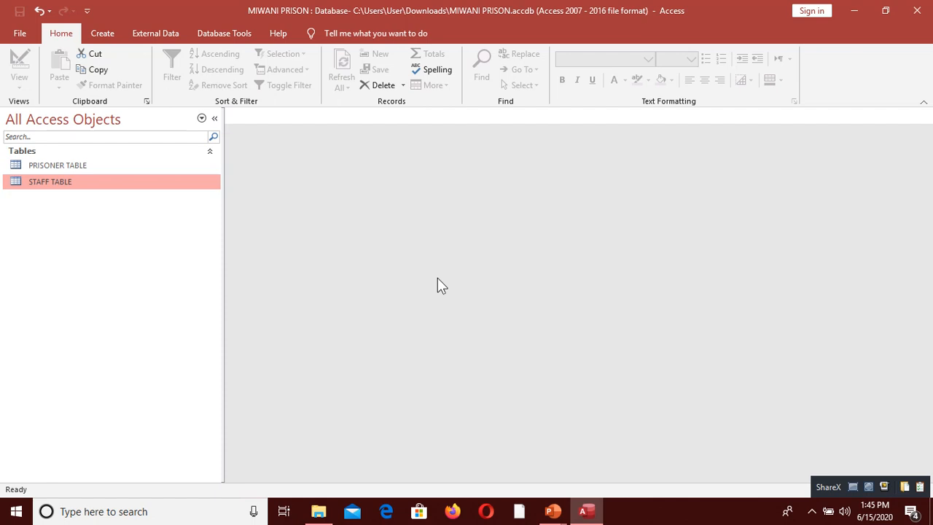
{"action": "double_click", "coordinate": [94, 188]}
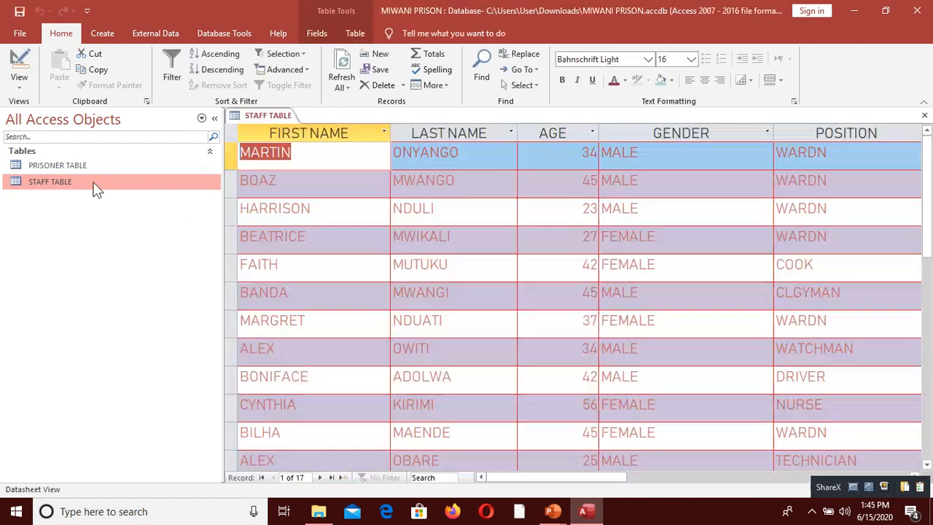
Find the first two occurrences of a staff member's first name, looking in the current document and matching the whole field
{"action": "left_click", "coordinate": [481, 65]}
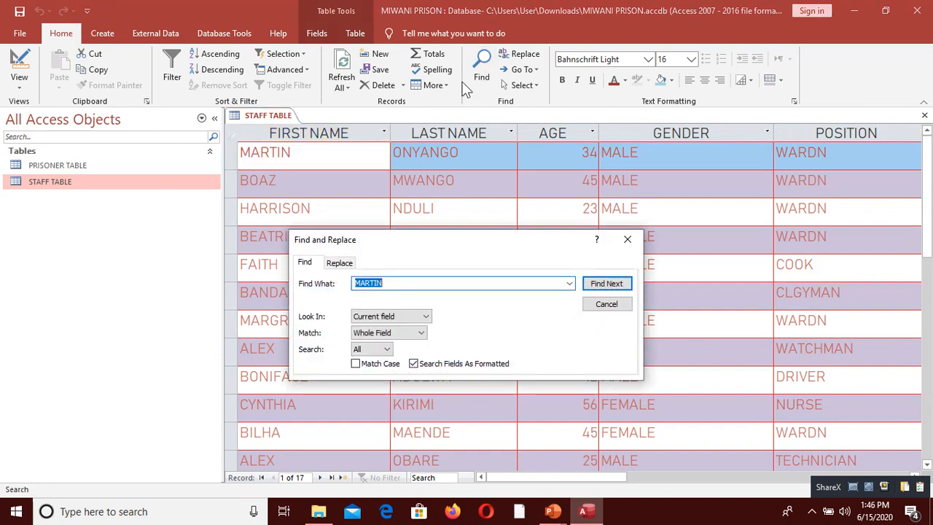
{"action": "left_click", "coordinate": [624, 239]}
{"action": "left_click", "coordinate": [558, 219]}
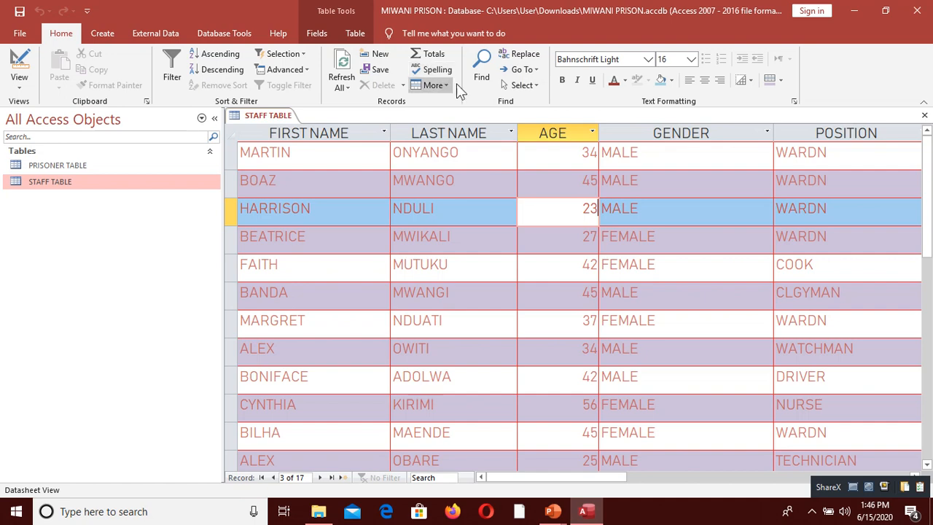
{"action": "left_click", "coordinate": [480, 72]}
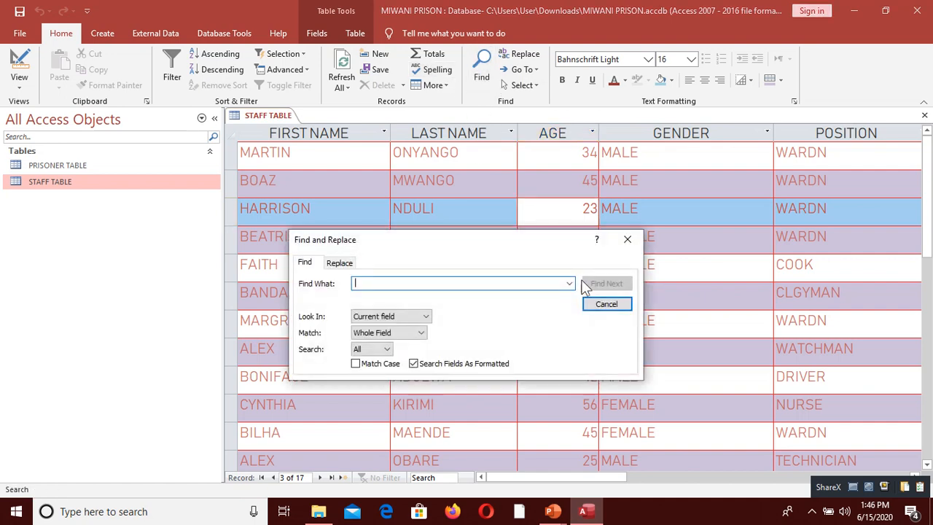
{"action": "type", "text": "ALEX"}
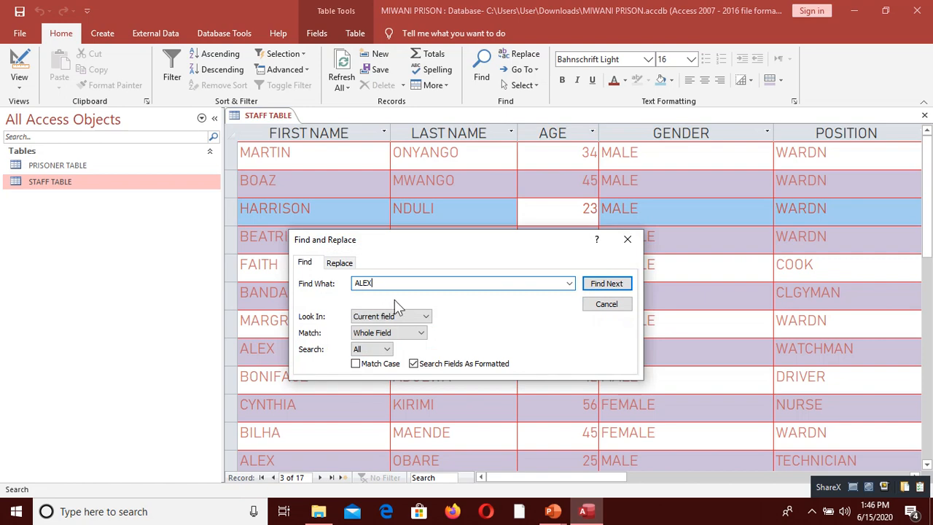
{"action": "left_click", "coordinate": [414, 318]}
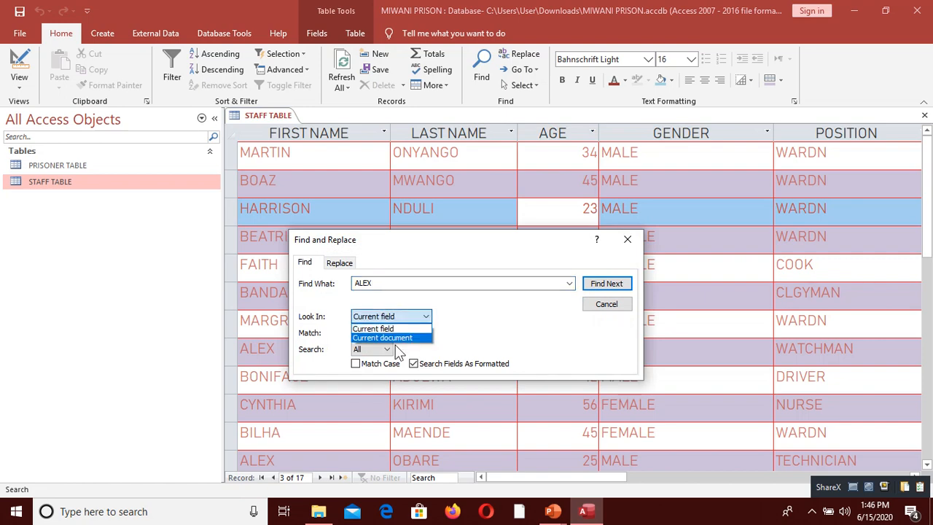
{"action": "left_click", "coordinate": [399, 337]}
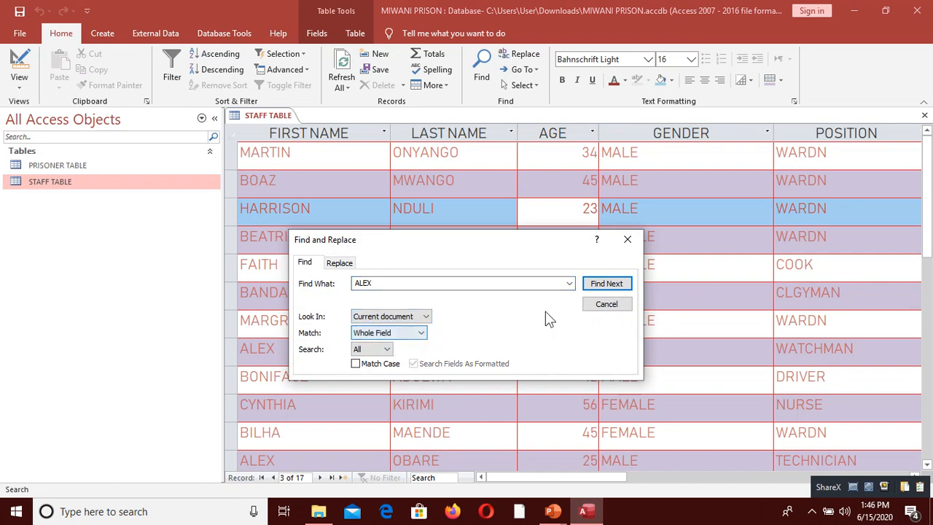
{"action": "left_click", "coordinate": [597, 284]}
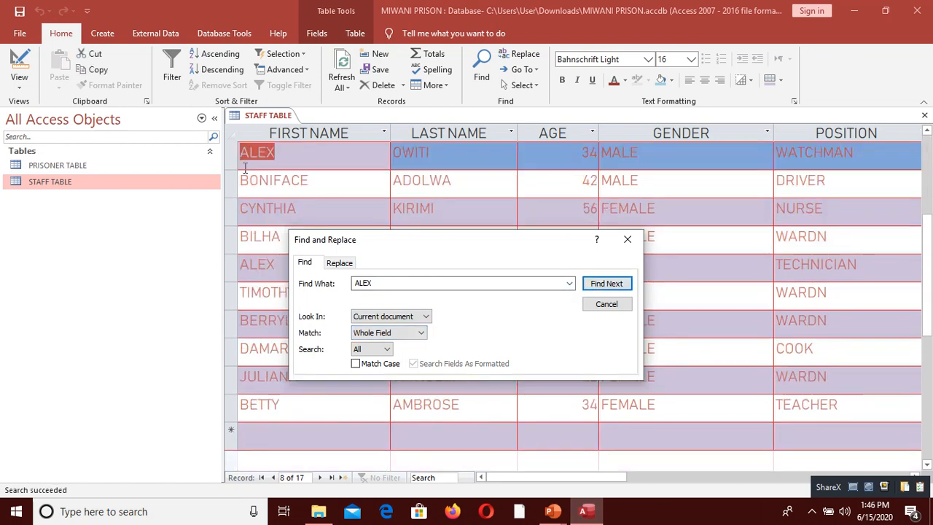
{"action": "left_click", "coordinate": [599, 285]}
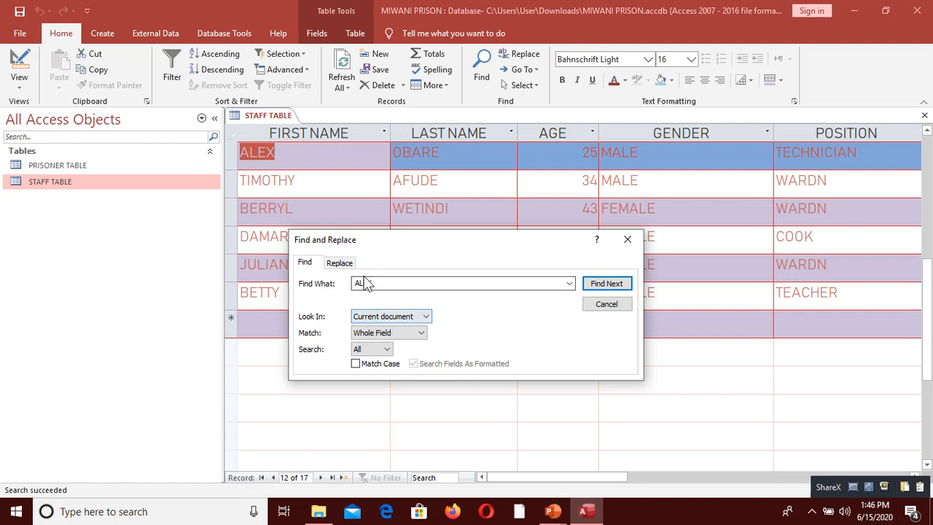
Check the Replace options for the searched name without replacing anything, and dismiss the pop-up advertisement
{"action": "left_click", "coordinate": [339, 263]}
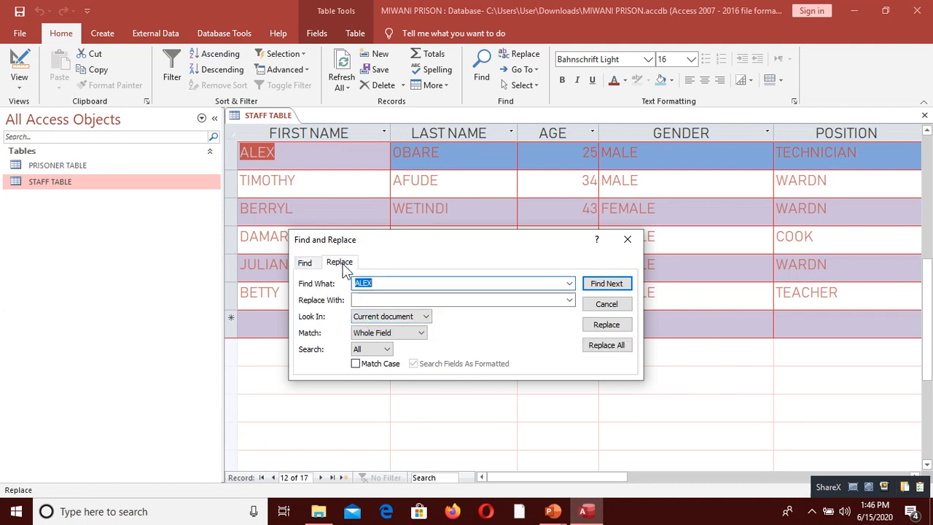
{"action": "left_click", "coordinate": [380, 299]}
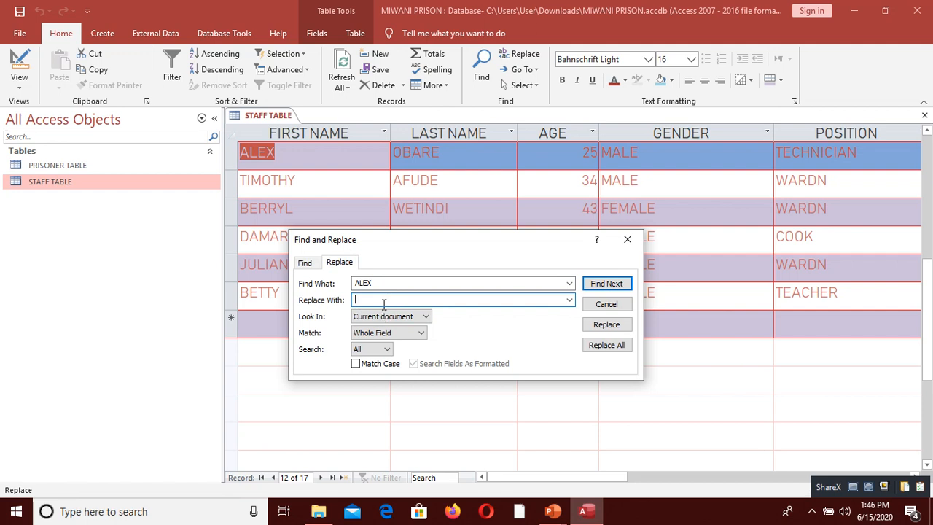
{"action": "left_click", "coordinate": [625, 241]}
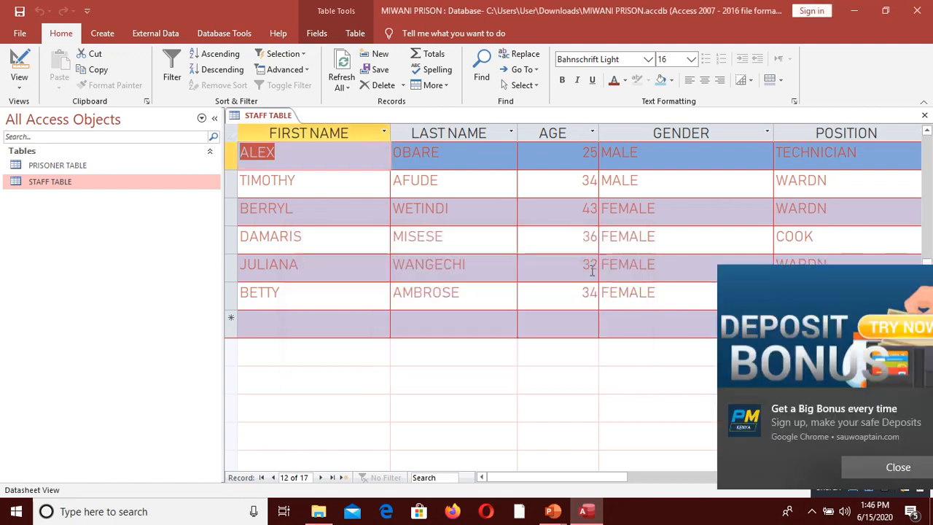
{"action": "left_click", "coordinate": [849, 465]}
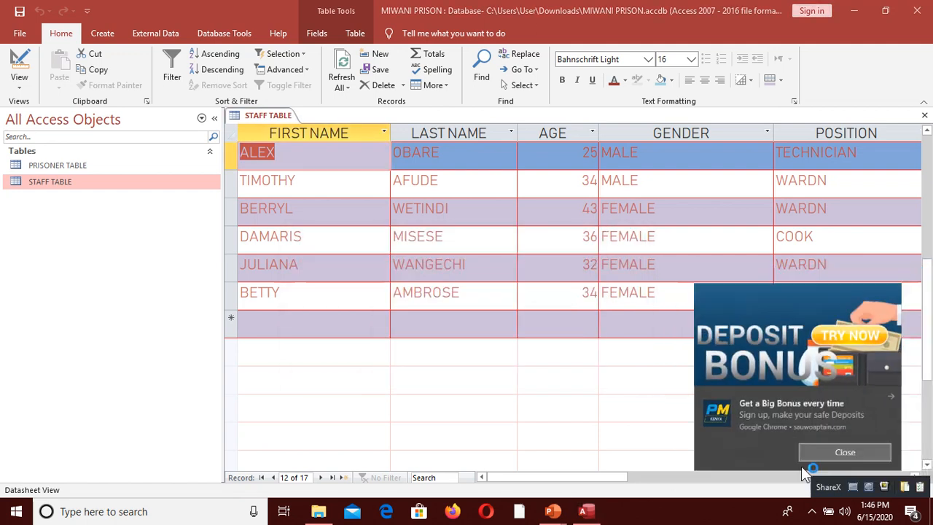
{"action": "scroll", "coordinate": [594, 292], "scroll_direction": "up", "scroll_amount": 4}
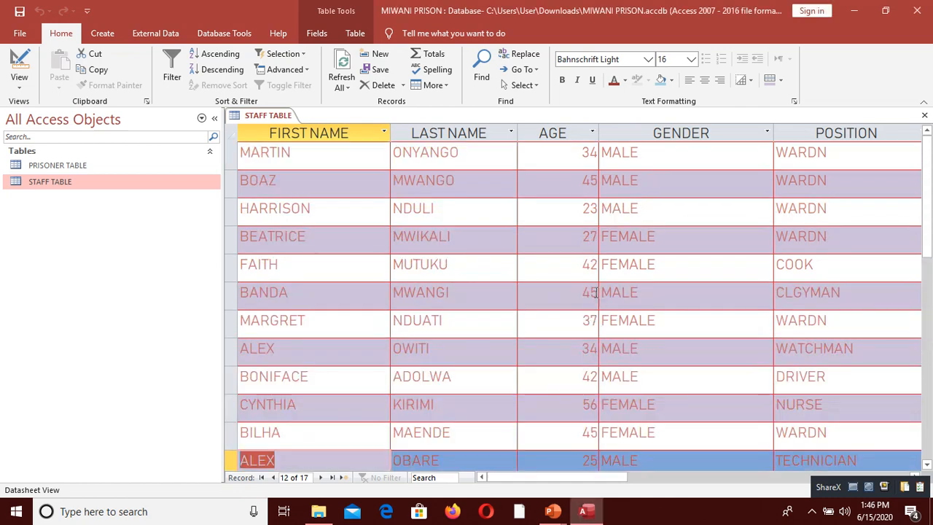
Select the first staff record's whole row and step forward one record at a time to record 7
{"action": "left_click", "coordinate": [337, 136]}
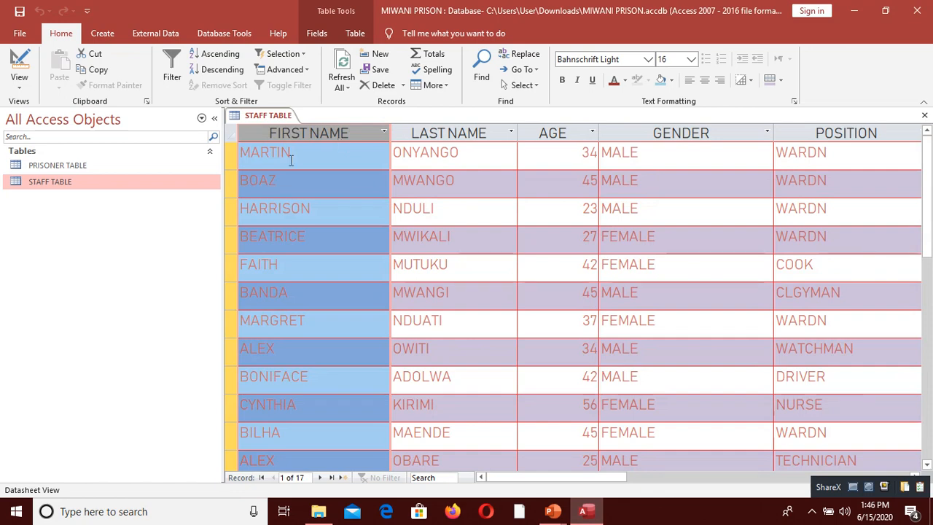
{"action": "left_click", "coordinate": [227, 145]}
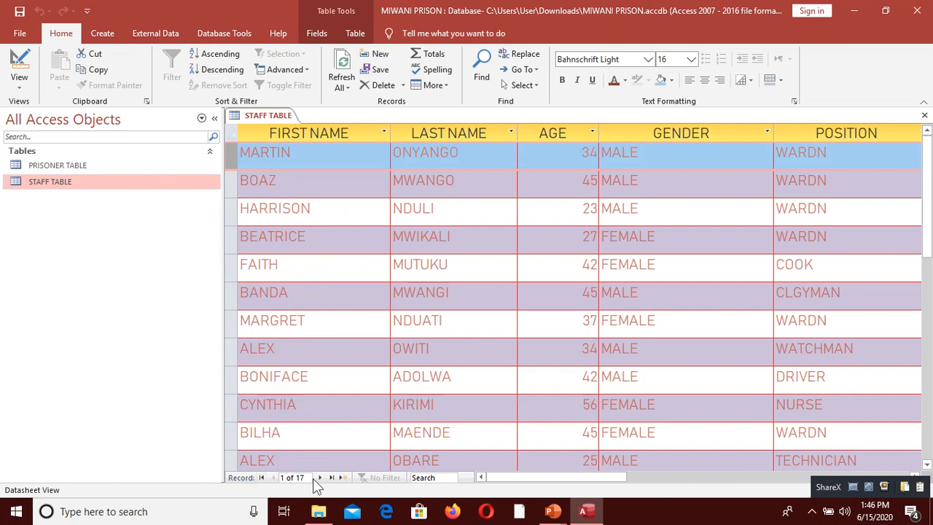
{"action": "left_click", "coordinate": [319, 477]}
{"action": "left_click", "coordinate": [319, 478]}
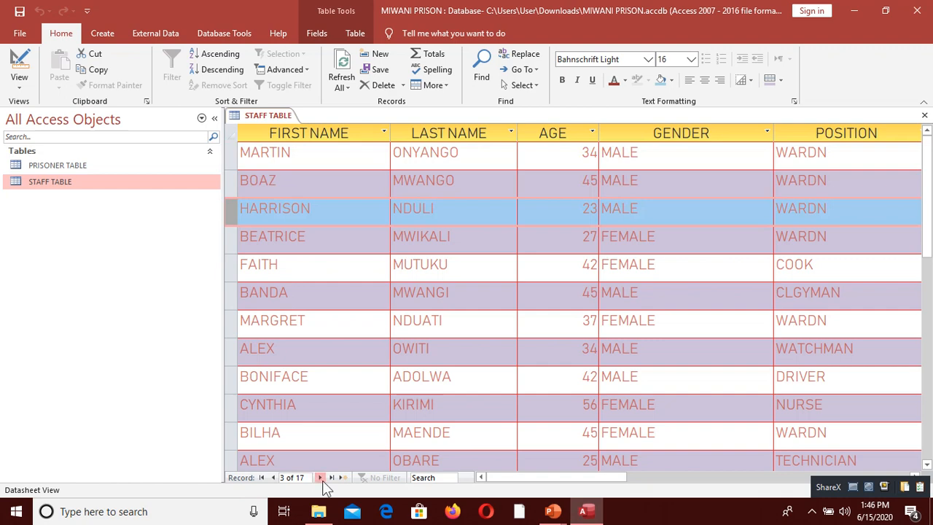
{"action": "left_click", "coordinate": [320, 477]}
{"action": "left_click", "coordinate": [320, 477]}
{"action": "left_click", "coordinate": [321, 477]}
{"action": "left_click", "coordinate": [320, 477]}
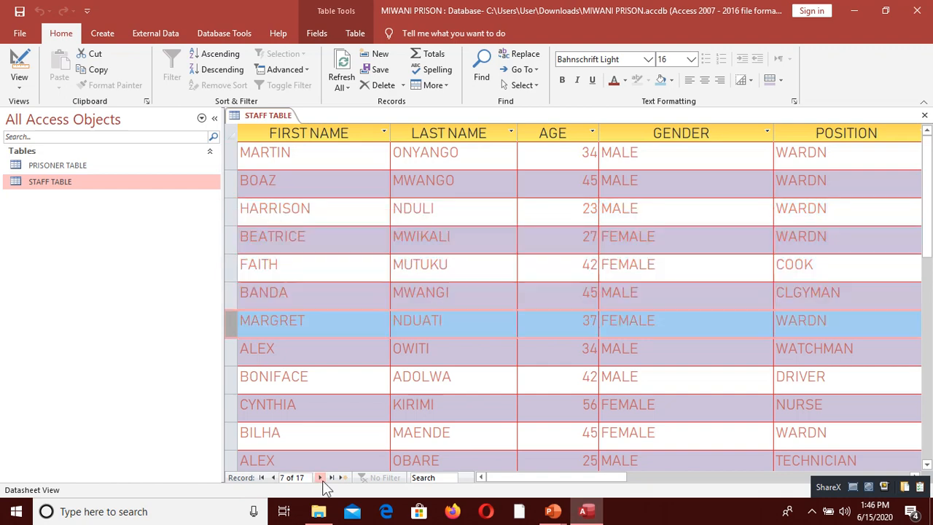
Jump to the first record, on to the last record, and finally to the blank new record
{"action": "left_click", "coordinate": [262, 478]}
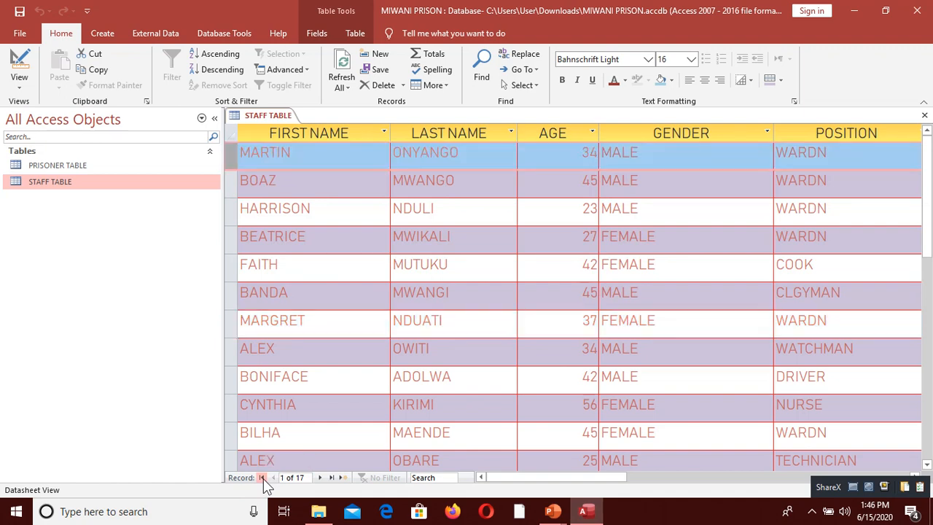
{"action": "left_click", "coordinate": [332, 478]}
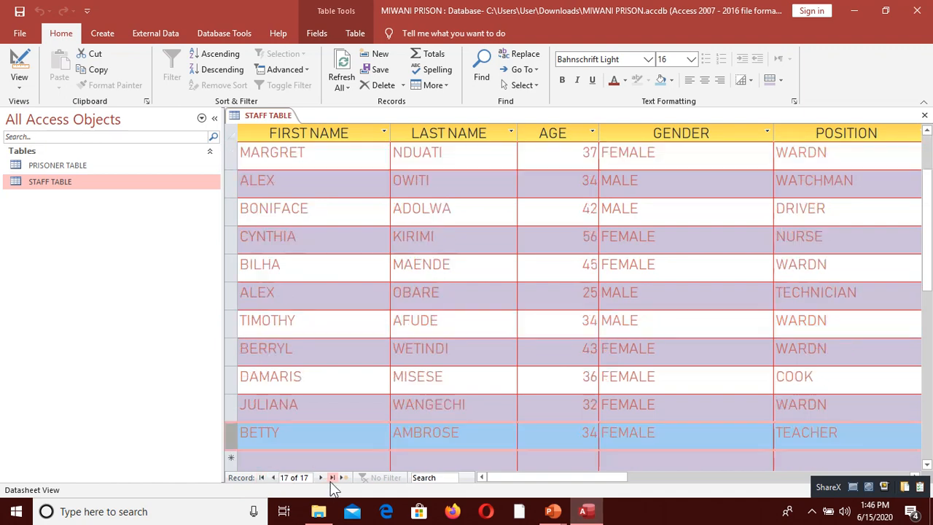
{"action": "left_click", "coordinate": [342, 478]}
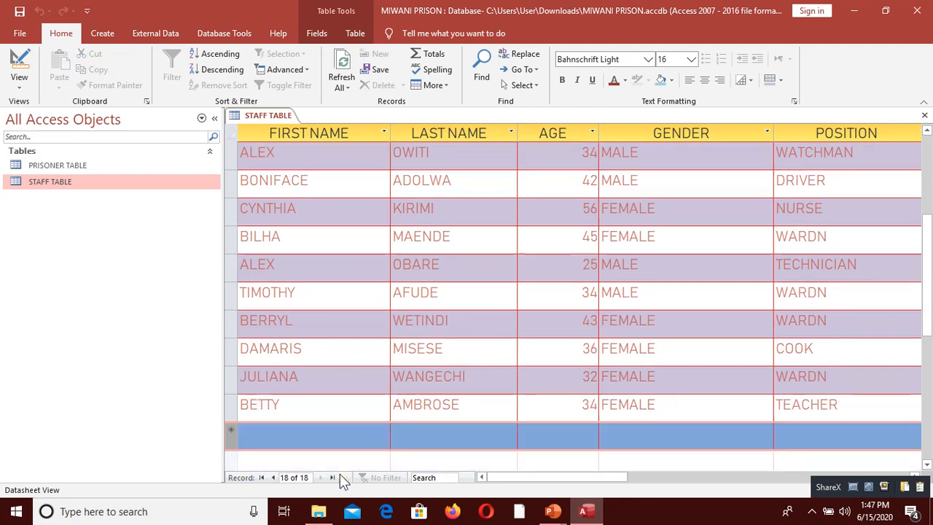